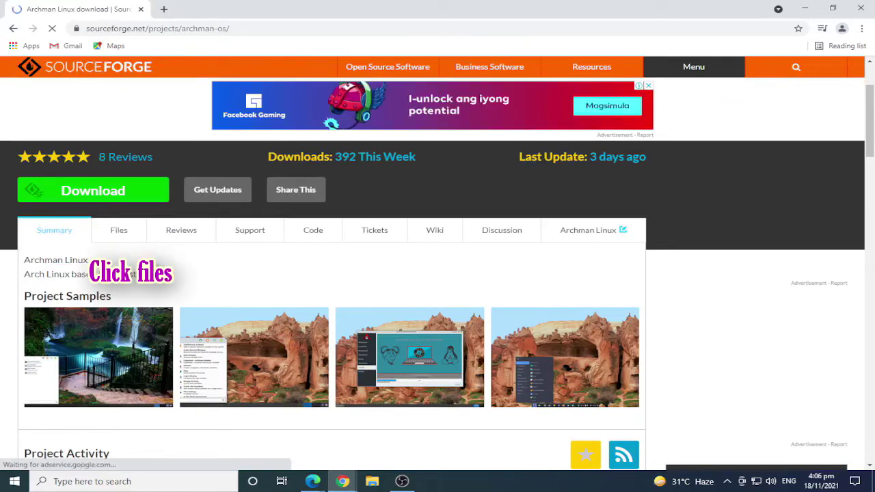
From SourceForge's stable-iso > 2021-11 > xfce folder, download archman-xfce-2021.11.04-x86_64.iso and view the downloads list
{"action": "left_click", "coordinate": [120, 232]}
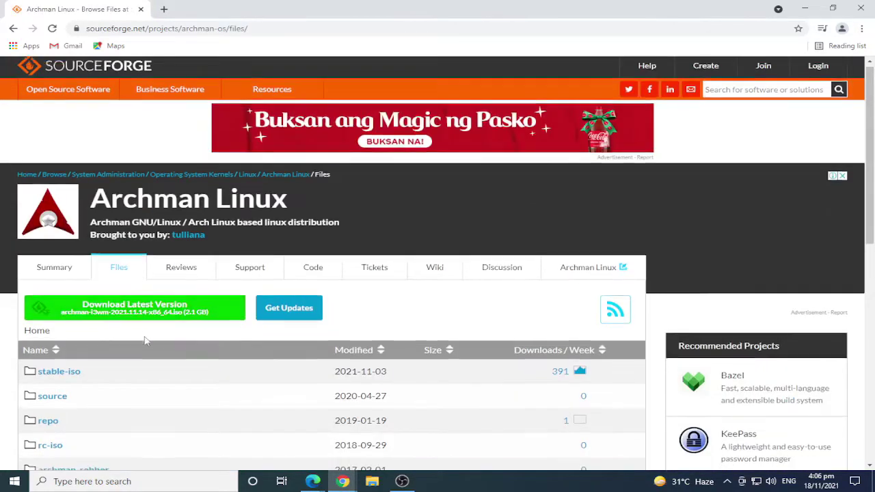
{"action": "scroll", "coordinate": [148, 328], "scroll_direction": "down", "scroll_amount": 2}
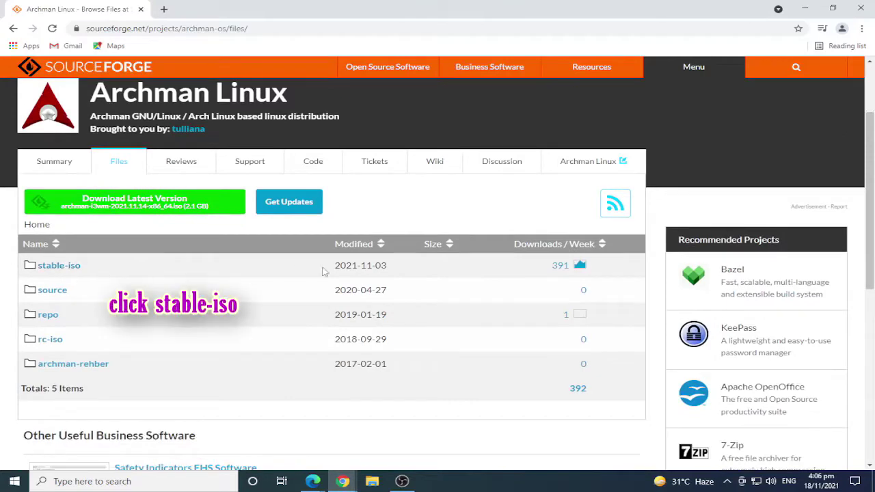
{"action": "left_click", "coordinate": [68, 266]}
{"action": "scroll", "coordinate": [137, 307], "scroll_direction": "down", "scroll_amount": 2}
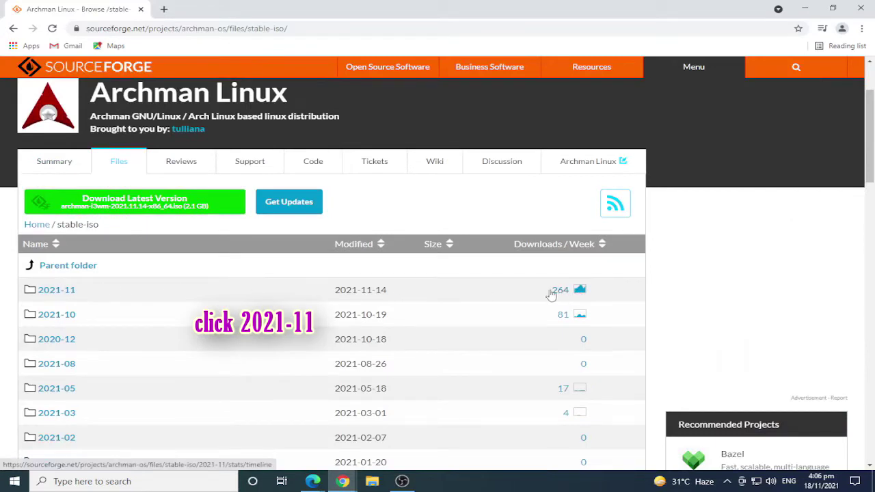
{"action": "left_click", "coordinate": [56, 289]}
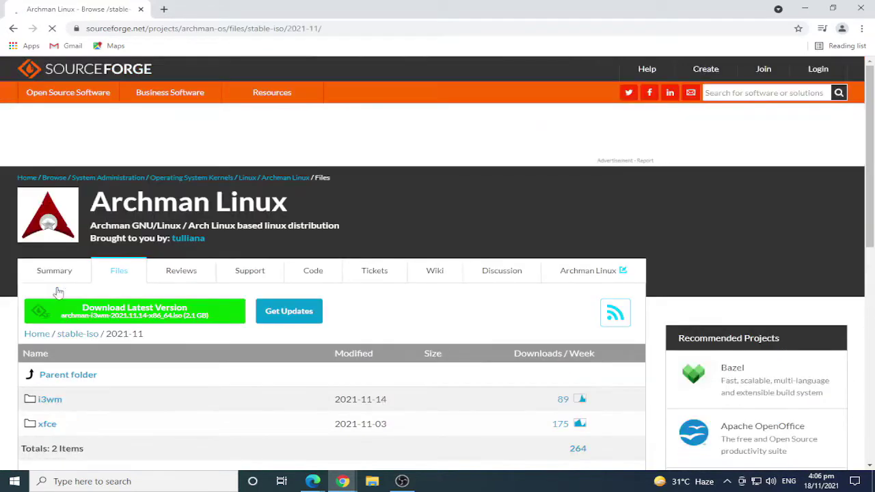
{"action": "scroll", "coordinate": [98, 340], "scroll_direction": "down", "scroll_amount": 2}
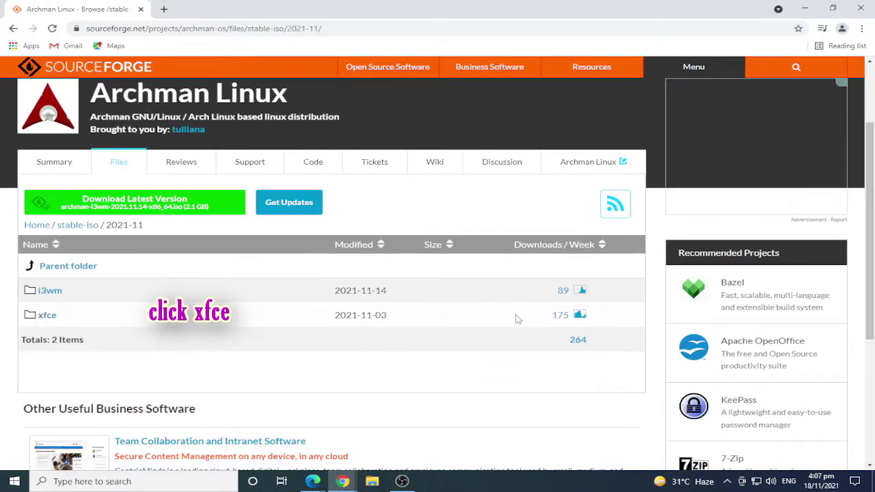
{"action": "left_click", "coordinate": [48, 316]}
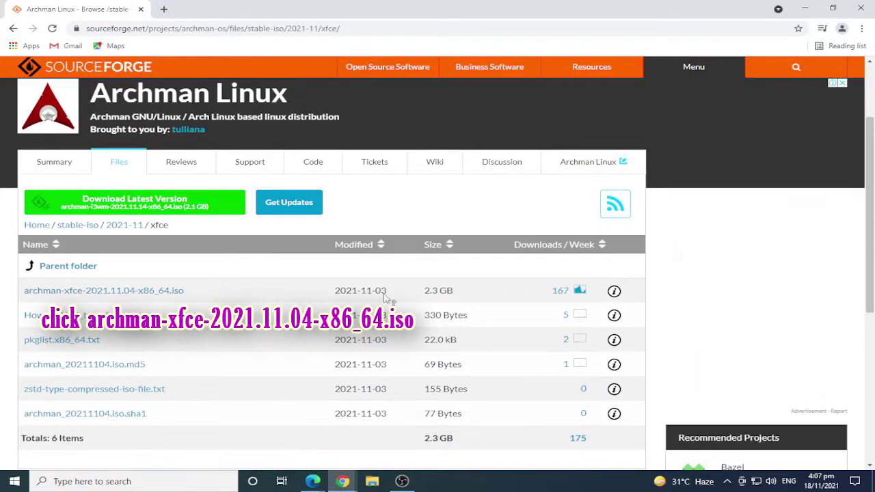
{"action": "left_click", "coordinate": [93, 290]}
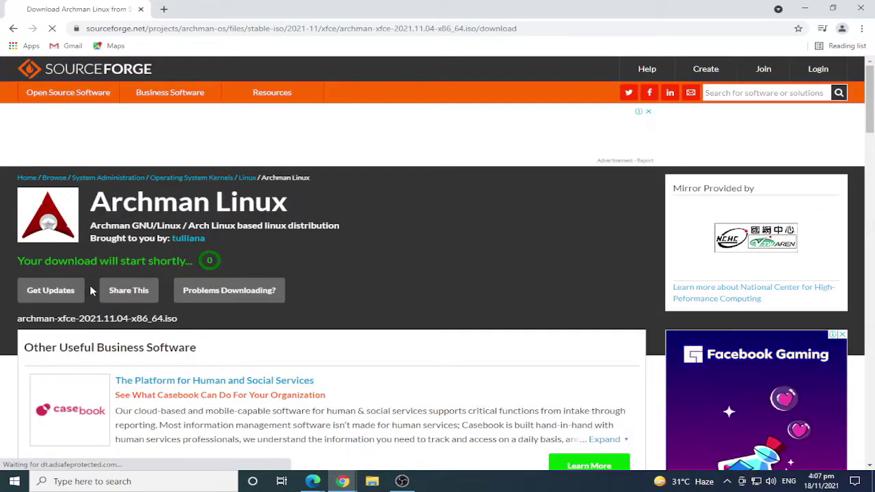
{"action": "left_click", "coordinate": [828, 454]}
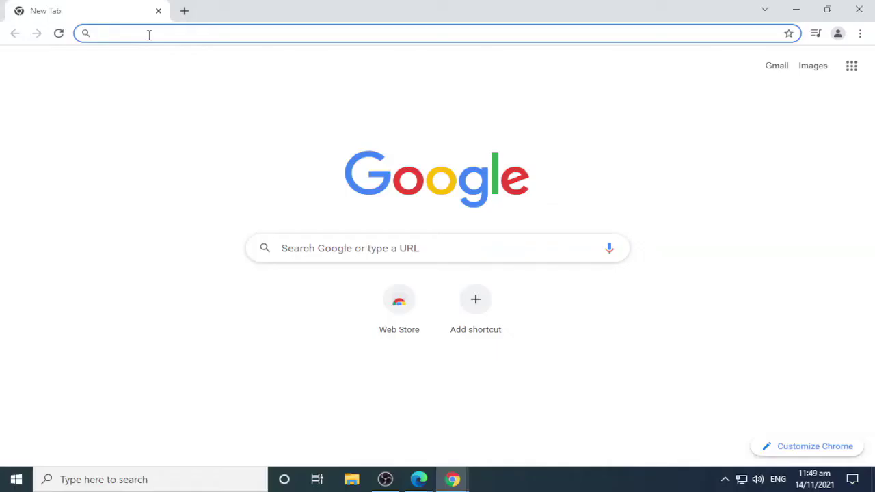
Search Google for balenaEtcher and download the Windows installer from balena.io/etcher
{"action": "type", "text": "balenaEtc"}
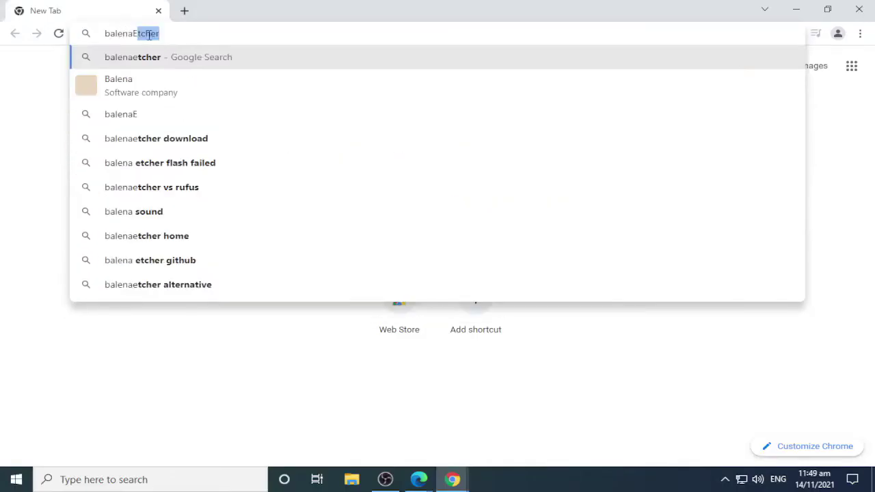
{"action": "type", "text": "her"}
{"action": "key", "text": "Return"}
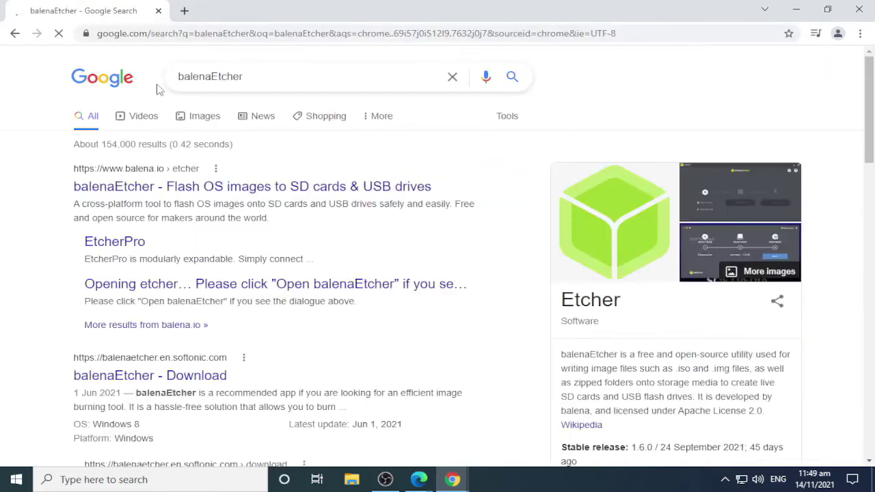
{"action": "left_click", "coordinate": [394, 187]}
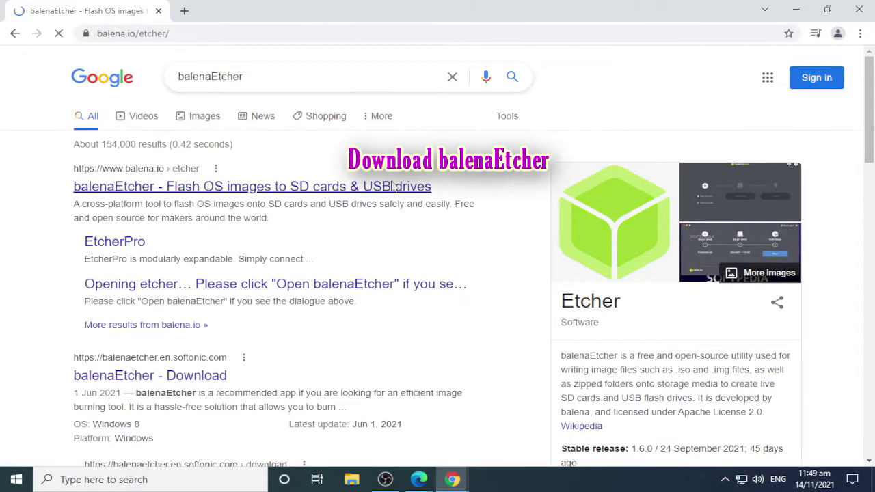
{"action": "scroll", "coordinate": [406, 206], "scroll_direction": "down", "scroll_amount": 2}
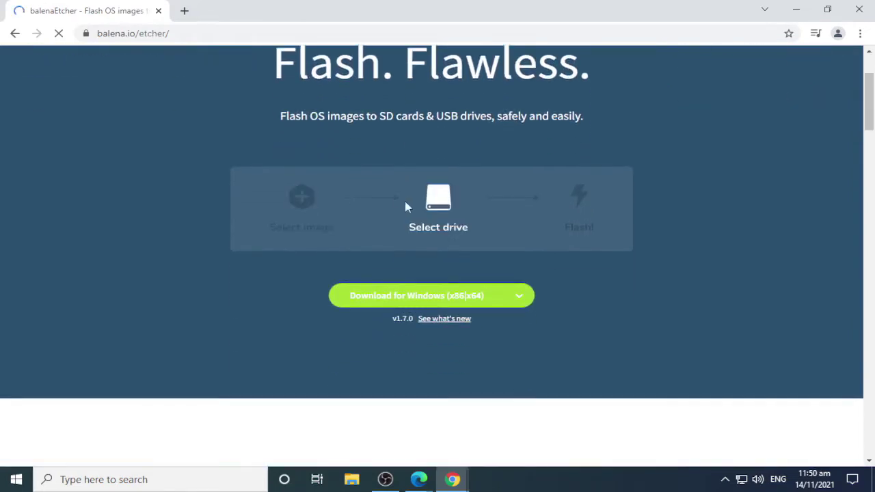
{"action": "scroll", "coordinate": [426, 258], "scroll_direction": "down", "scroll_amount": 1}
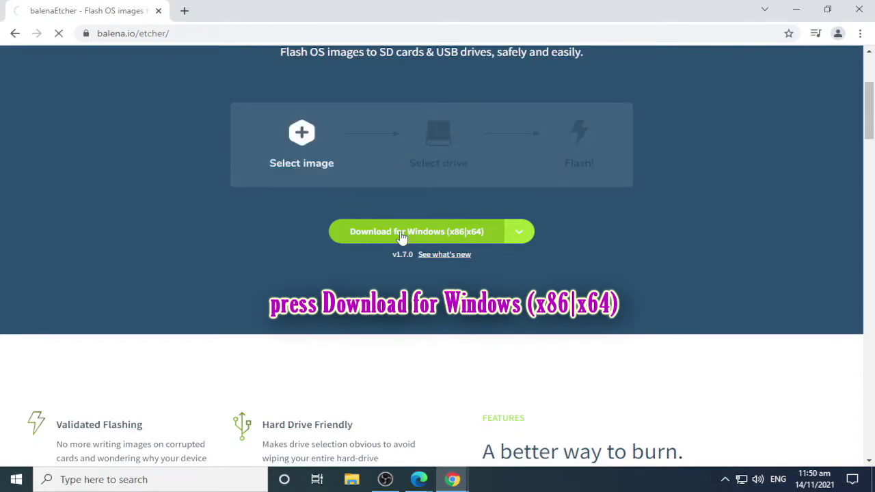
{"action": "left_click", "coordinate": [401, 236]}
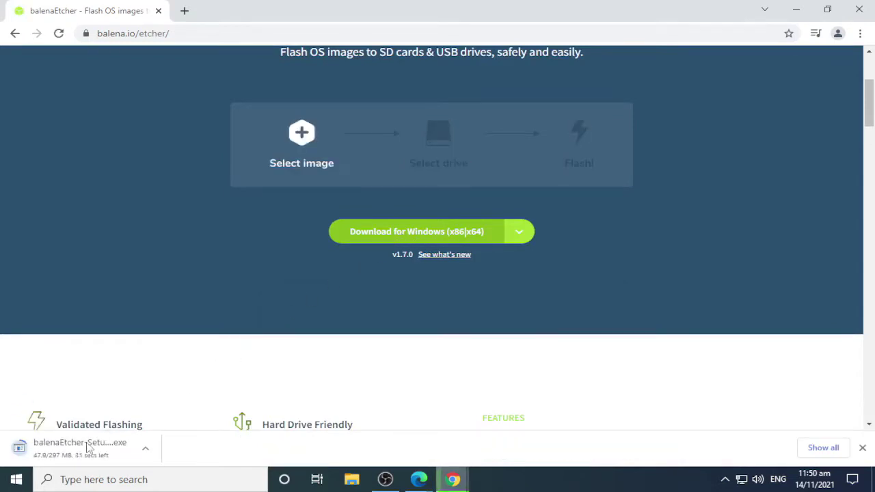
{"action": "left_click", "coordinate": [824, 448]}
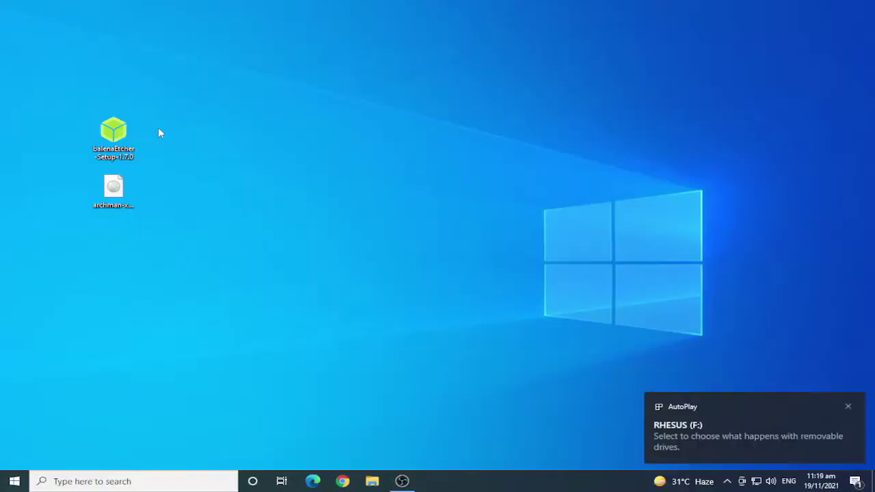
Run the balenaEtcher setup file and accept the license to install it
{"action": "right_click", "coordinate": [115, 135]}
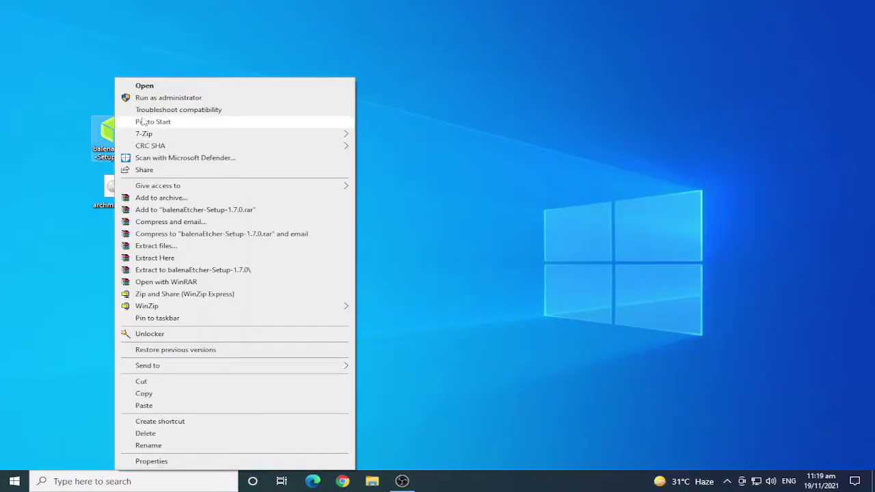
{"action": "left_click", "coordinate": [145, 88]}
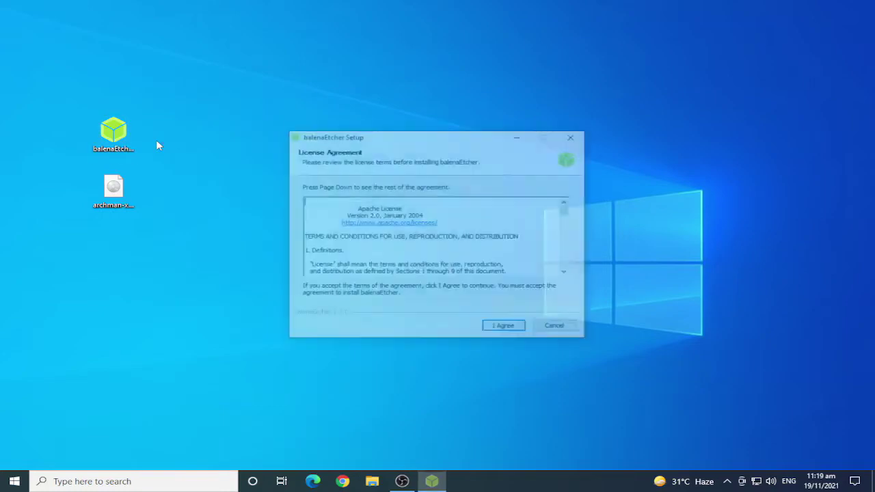
{"action": "left_click", "coordinate": [506, 327]}
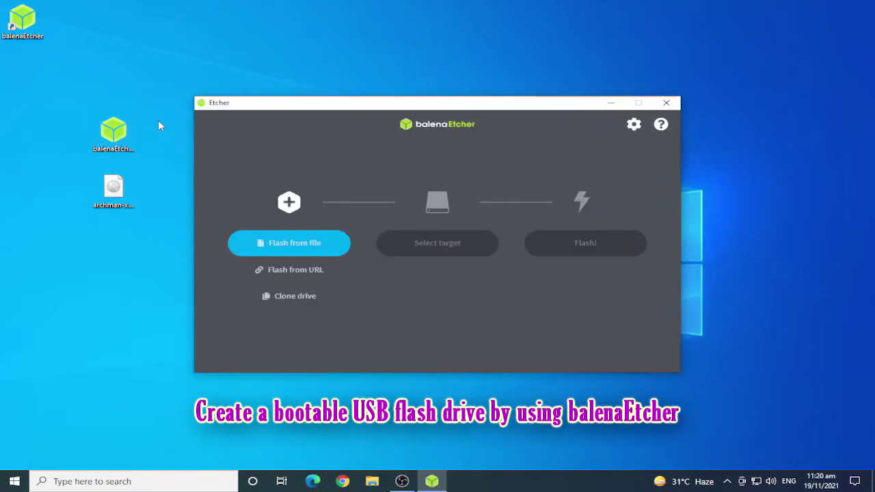
Load the archman-xfce ISO from the Desktop into Etcher as the image to flash
{"action": "left_click", "coordinate": [288, 246]}
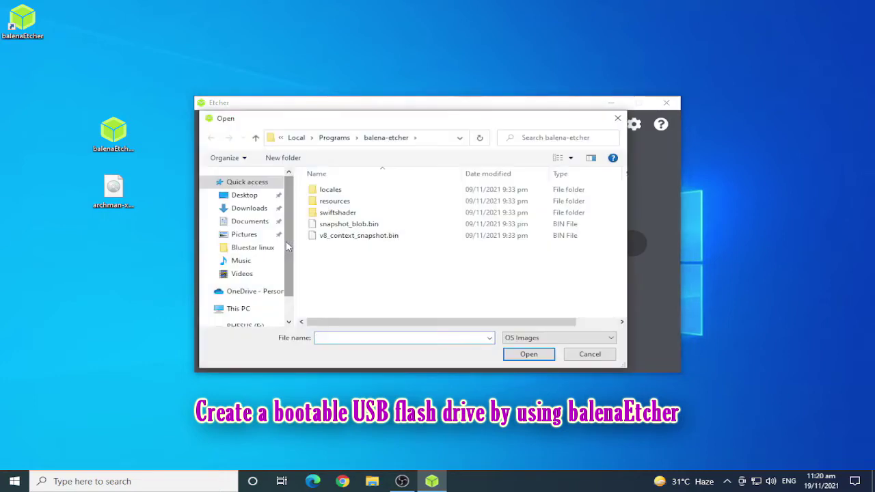
{"action": "left_click", "coordinate": [115, 199]}
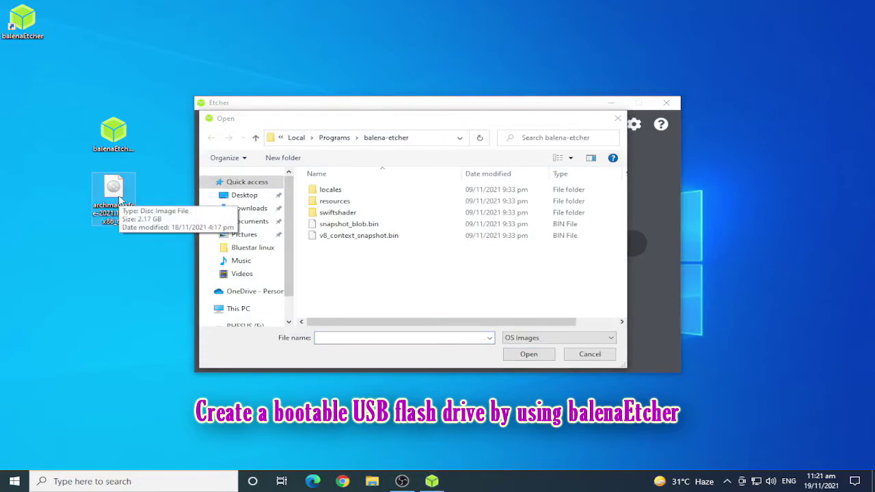
{"action": "left_click", "coordinate": [254, 198]}
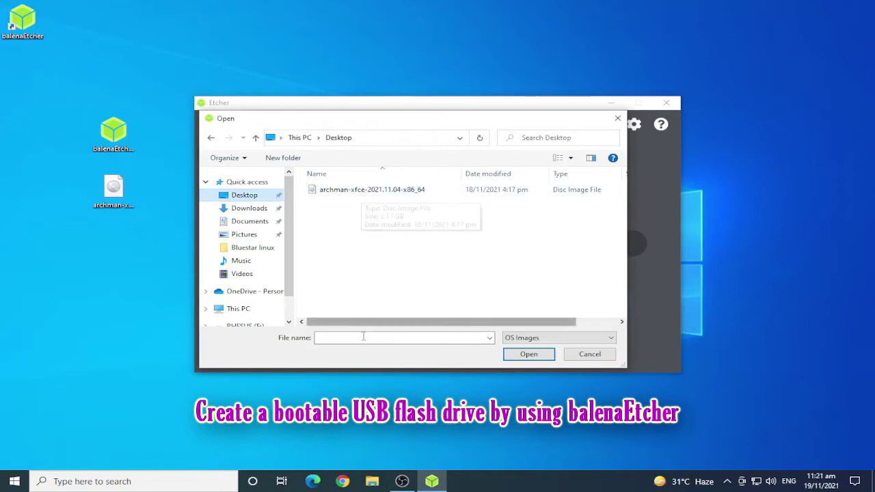
{"action": "left_click", "coordinate": [355, 193]}
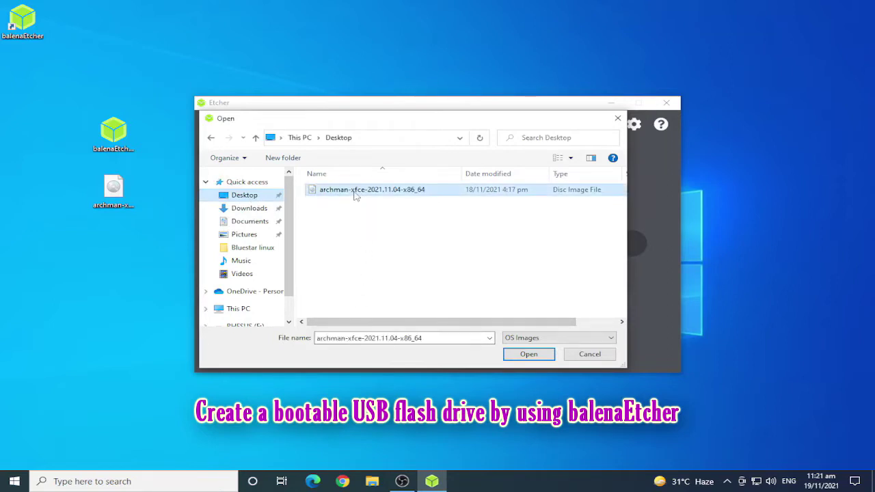
{"action": "left_click", "coordinate": [522, 355]}
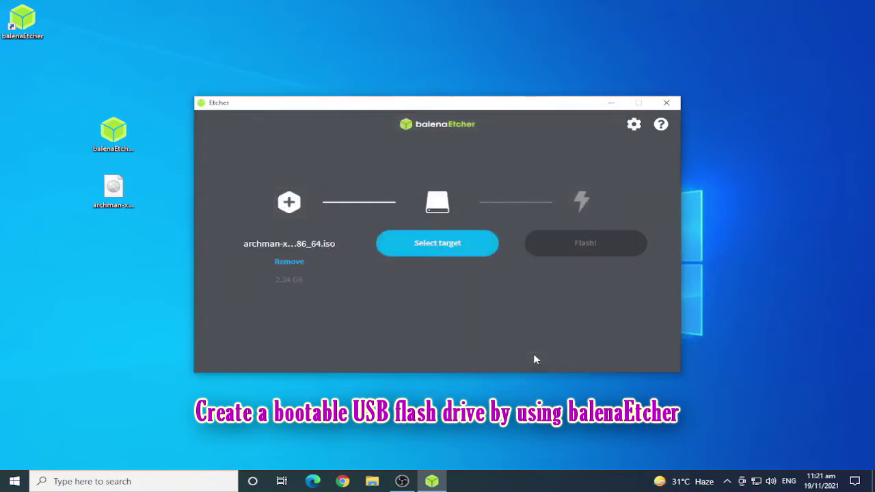
Select the SanDisk Cruzer Blade USB drive as target and start flashing
{"action": "left_click", "coordinate": [439, 246]}
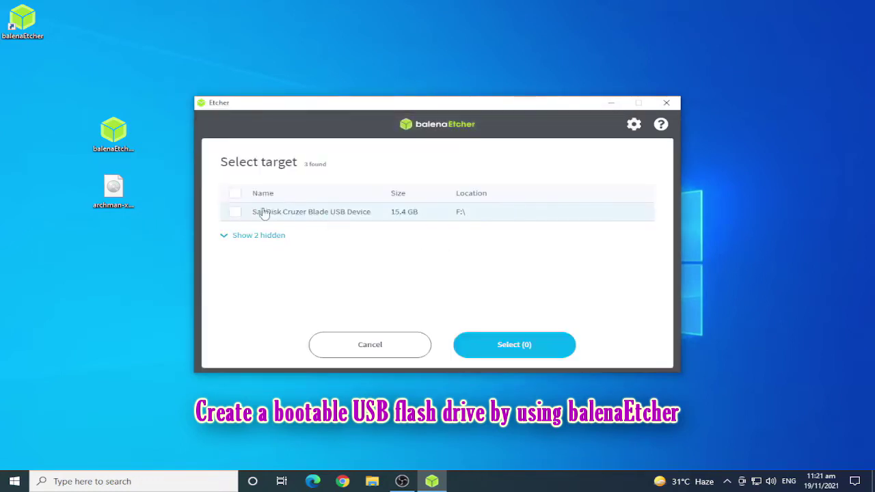
{"action": "left_click", "coordinate": [309, 216]}
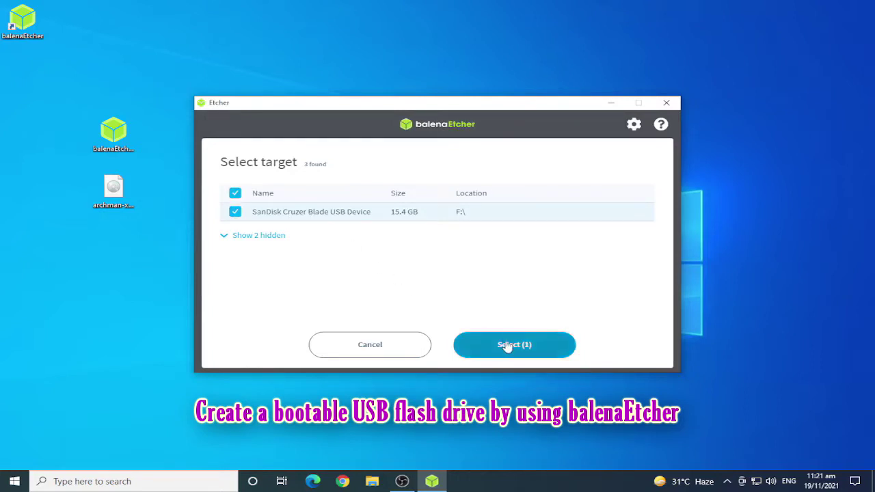
{"action": "left_click", "coordinate": [507, 346]}
{"action": "left_click", "coordinate": [596, 251]}
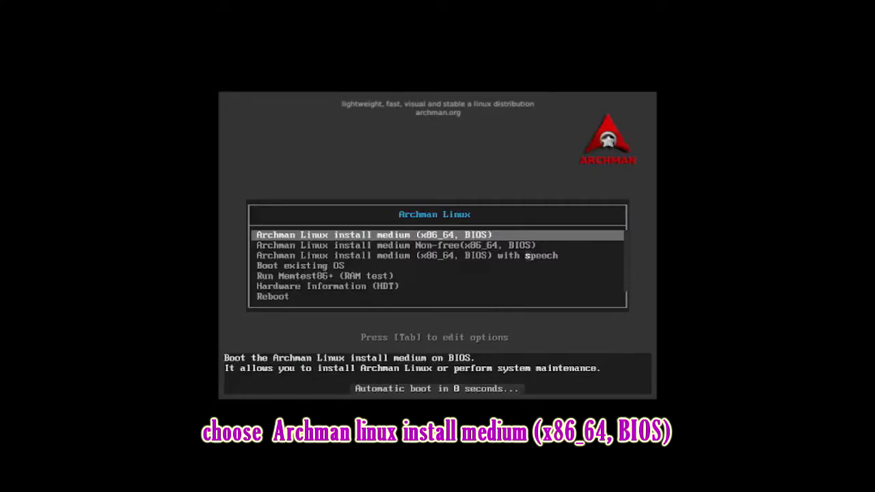
Boot the "Archman Linux install medium (x86_64, BIOS)" entry
{"action": "key", "text": "Return"}
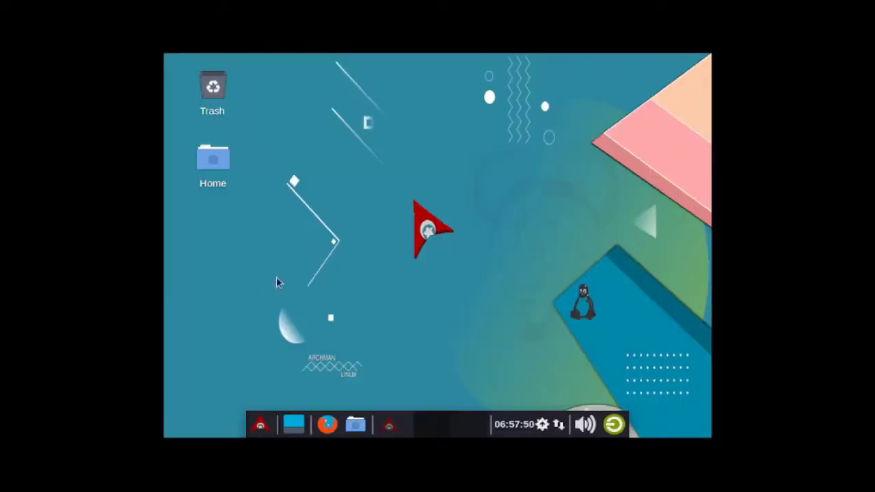
Change the display resolution to 1280x768 and keep the new configuration
{"action": "right_click", "coordinate": [291, 122]}
{"action": "mouse_move", "coordinate": [351, 342]}
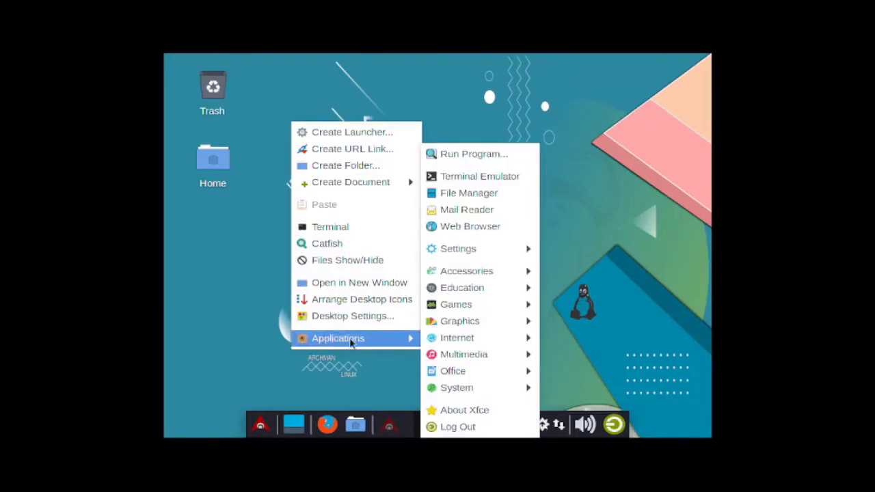
{"action": "mouse_move", "coordinate": [460, 253]}
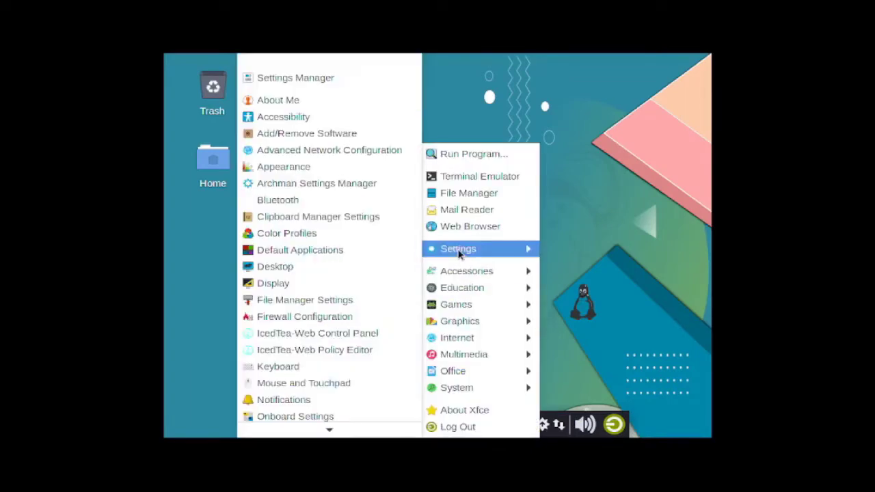
{"action": "left_click", "coordinate": [282, 287]}
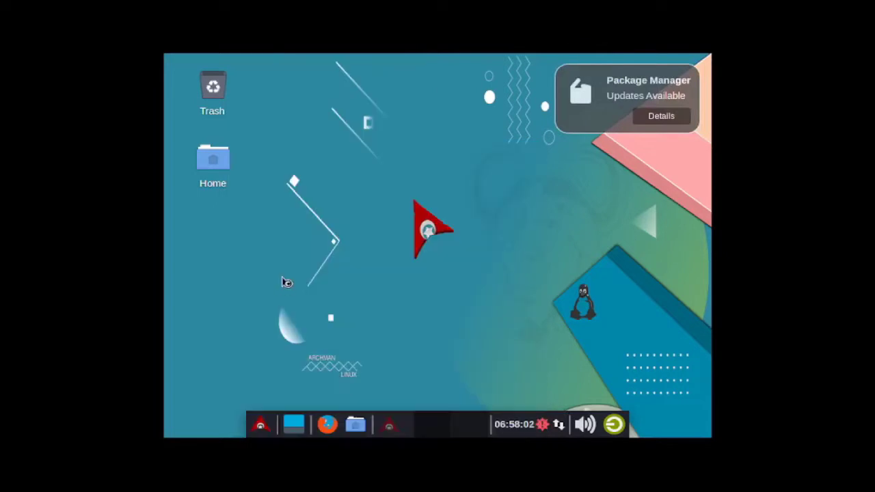
{"action": "left_click", "coordinate": [619, 143]}
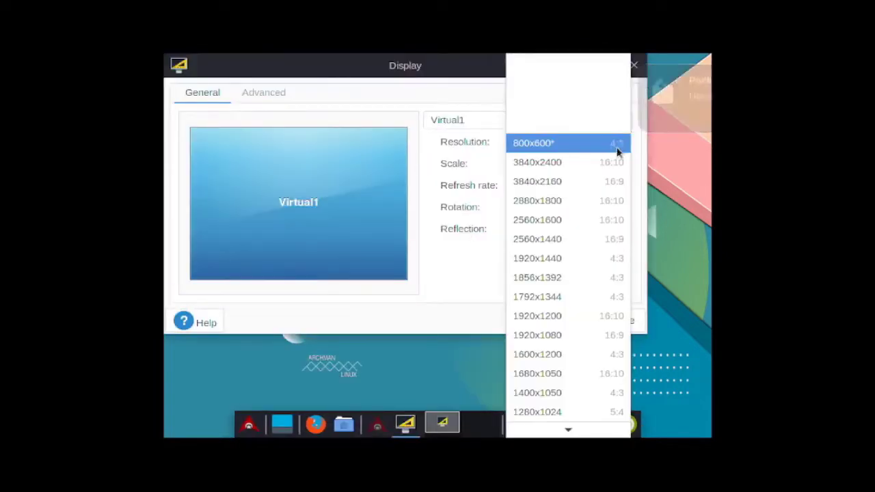
{"action": "scroll", "coordinate": [550, 357], "scroll_direction": "down", "scroll_amount": 1}
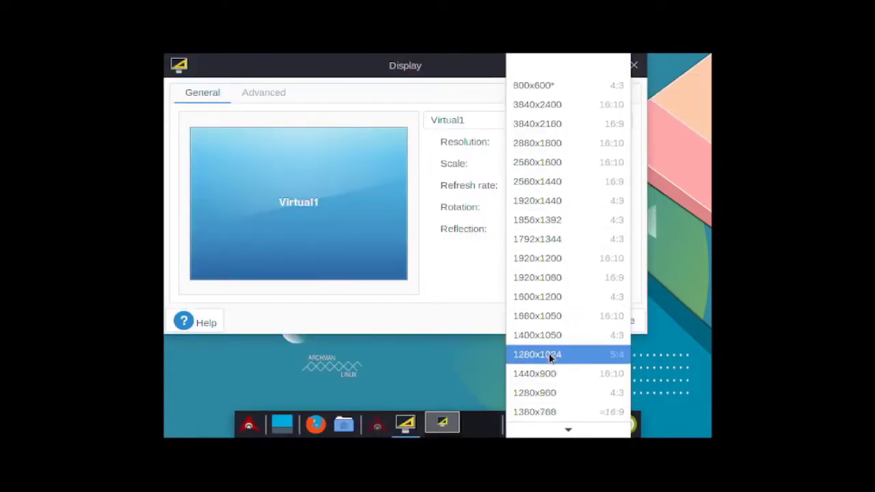
{"action": "scroll", "coordinate": [553, 366], "scroll_direction": "down", "scroll_amount": 3}
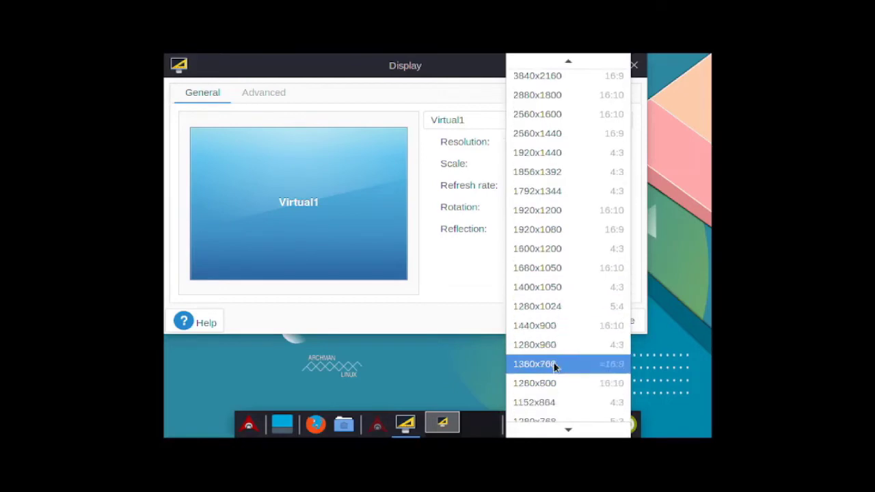
{"action": "scroll", "coordinate": [555, 377], "scroll_direction": "down", "scroll_amount": 2}
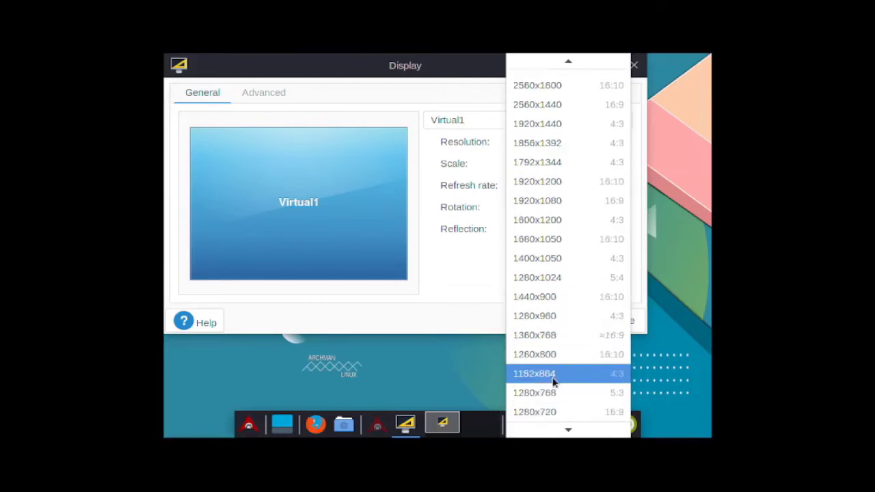
{"action": "left_click", "coordinate": [532, 394]}
{"action": "left_click", "coordinate": [608, 255]}
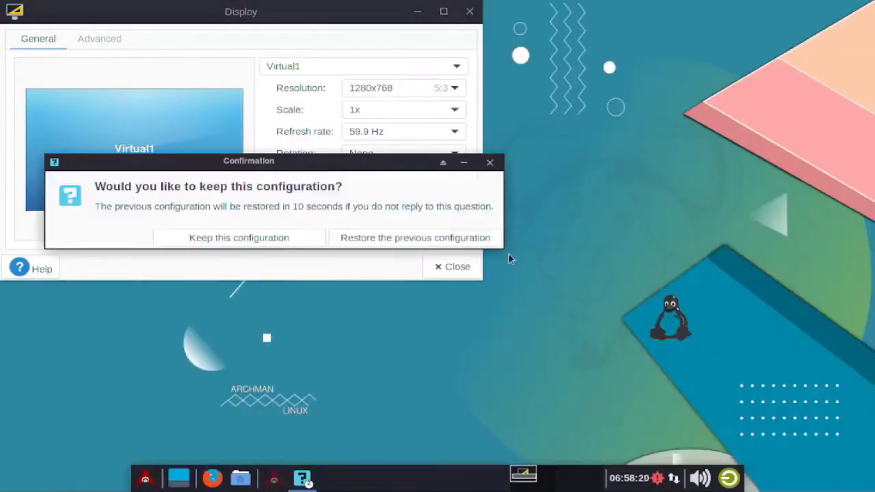
{"action": "left_click", "coordinate": [281, 240]}
Close Display settings and list the System applications in the Whisker Menu
{"action": "left_click", "coordinate": [470, 11]}
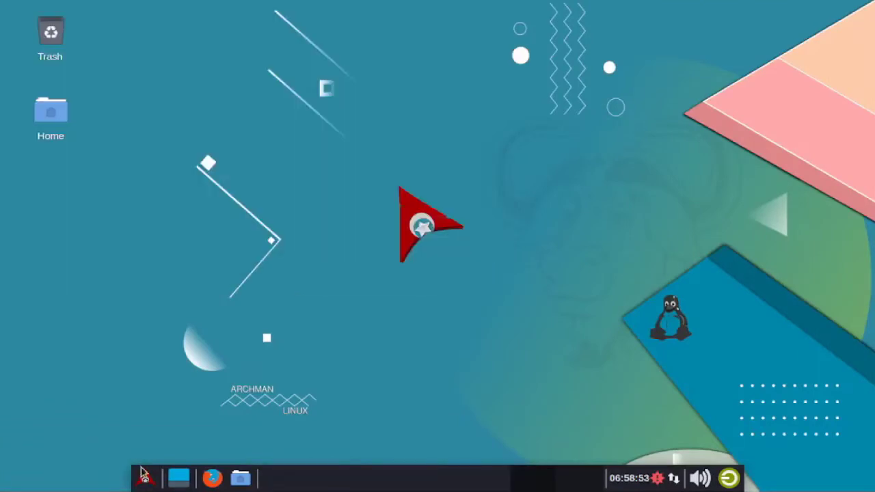
{"action": "left_click", "coordinate": [156, 480]}
{"action": "left_click", "coordinate": [181, 407]}
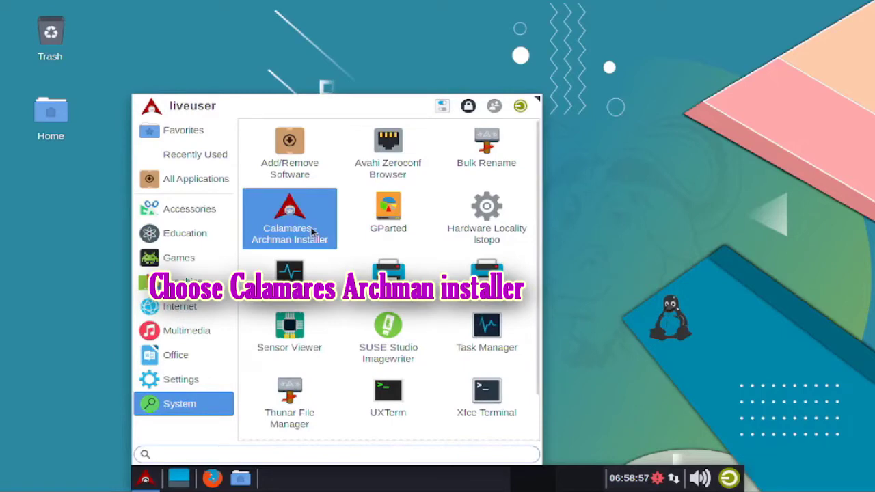
Launch Calamares, center its window, and keep American English as the language
{"action": "left_click", "coordinate": [270, 229]}
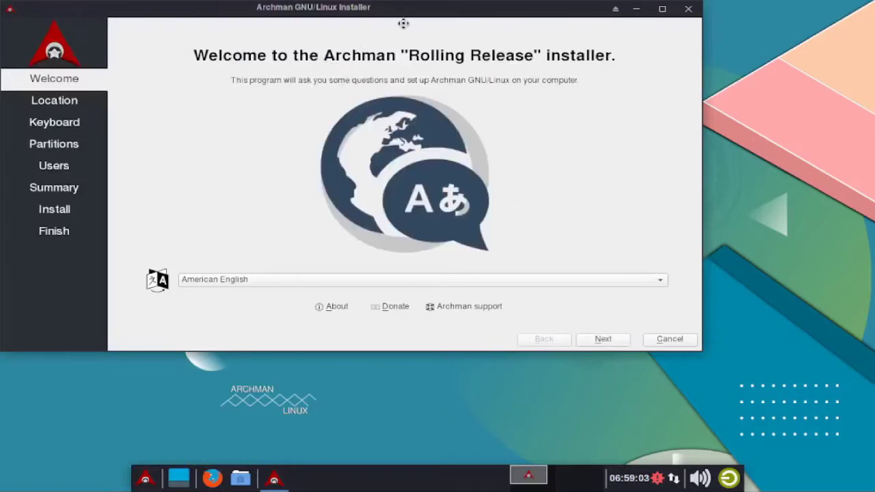
{"action": "left_click_drag", "start_coordinate": [404, 23], "coordinate": [477, 73]}
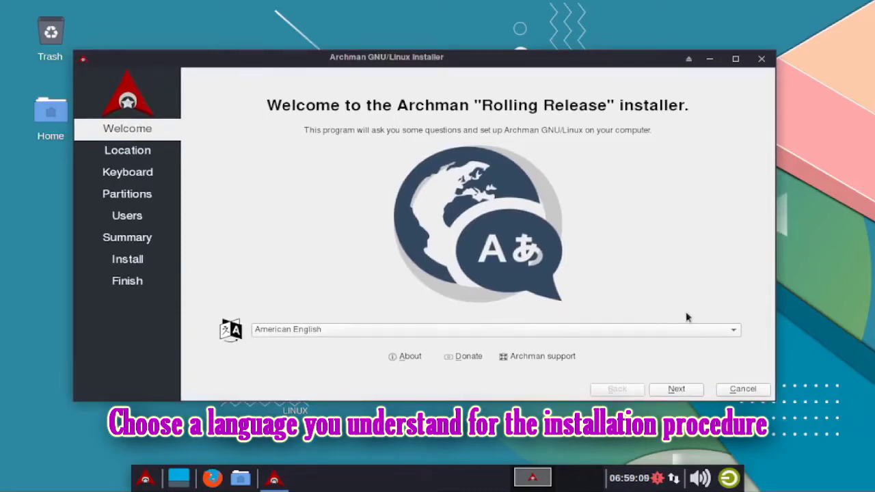
{"action": "left_click", "coordinate": [739, 333]}
{"action": "left_click", "coordinate": [770, 328]}
{"action": "left_click", "coordinate": [682, 391]}
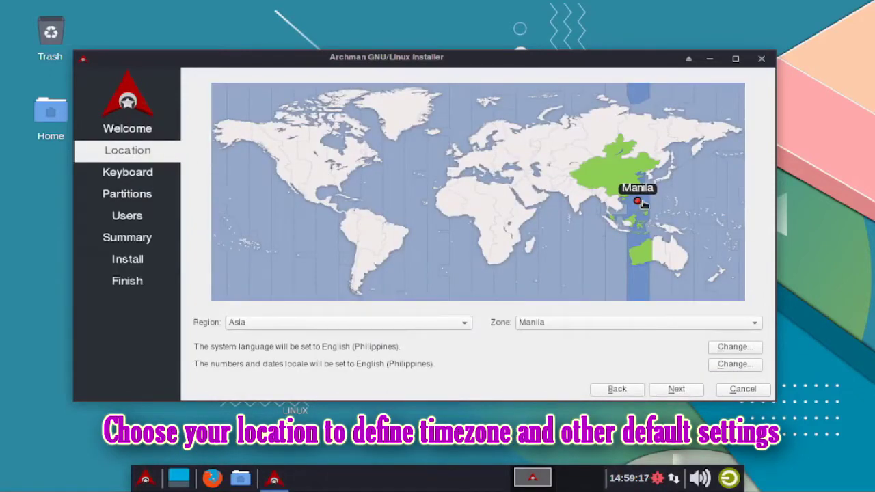
Set the location to Region Asia, Zone Manila, and continue to Keyboard
{"action": "left_click", "coordinate": [254, 326]}
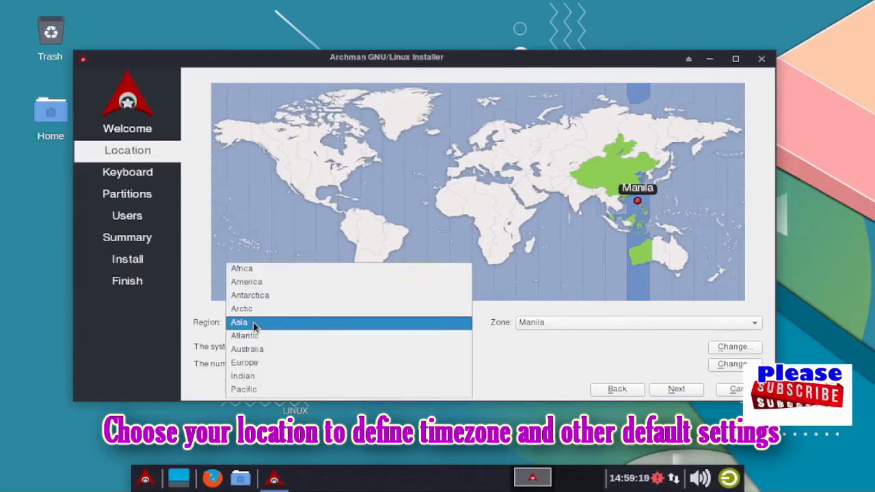
{"action": "left_click", "coordinate": [254, 321]}
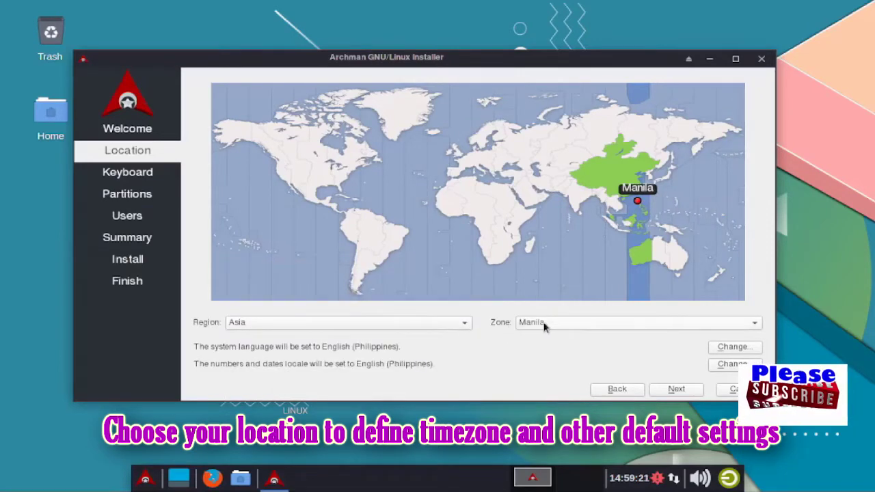
{"action": "left_click", "coordinate": [547, 324]}
{"action": "left_click", "coordinate": [547, 255]}
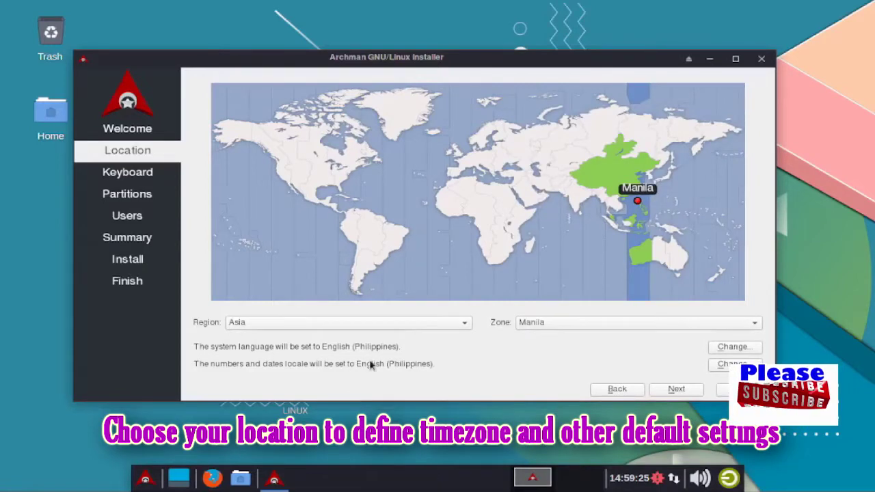
{"action": "left_click", "coordinate": [676, 389]}
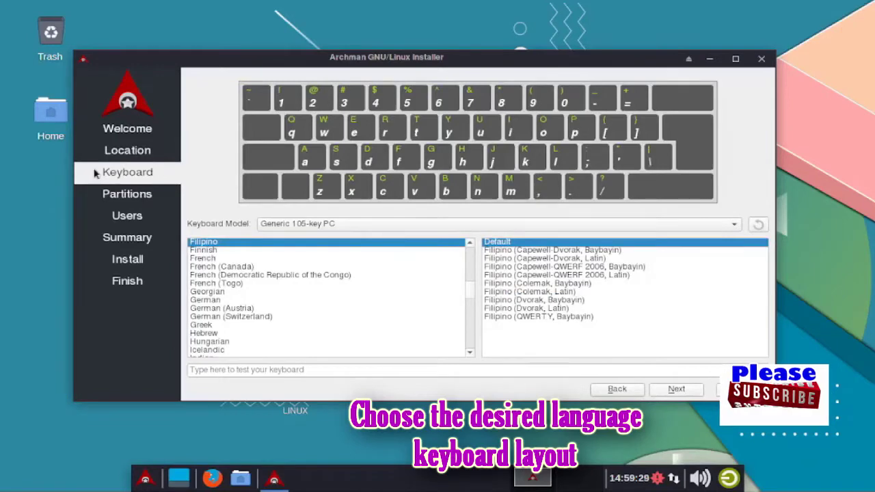
Keep the Generic 105-key PC model and choose the English (US) keyboard layout
{"action": "left_click", "coordinate": [319, 225]}
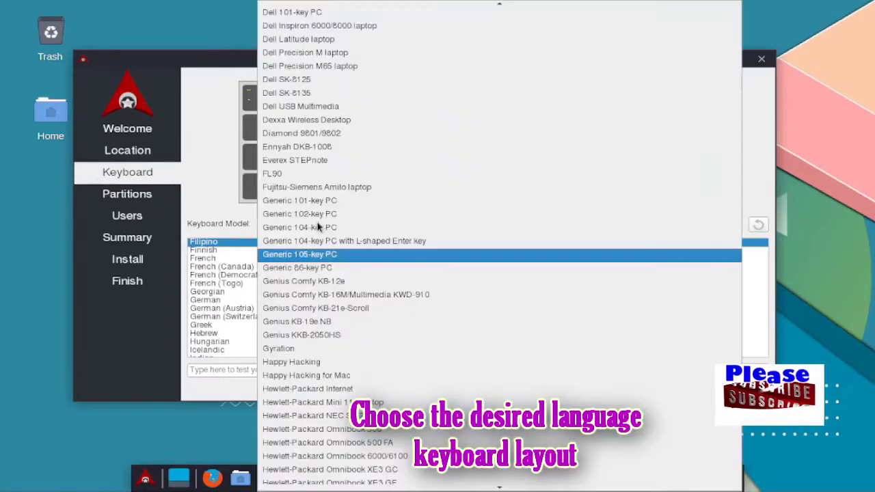
{"action": "left_click", "coordinate": [232, 234]}
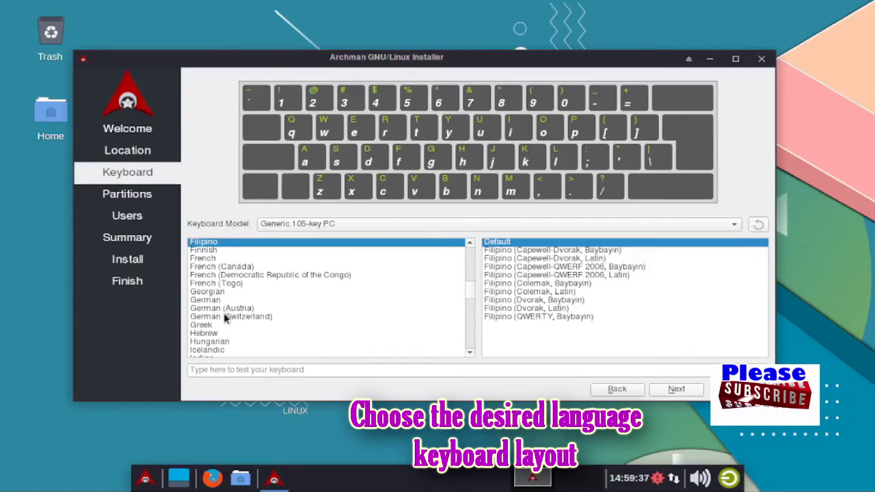
{"action": "scroll", "coordinate": [223, 316], "scroll_direction": "up", "scroll_amount": 2}
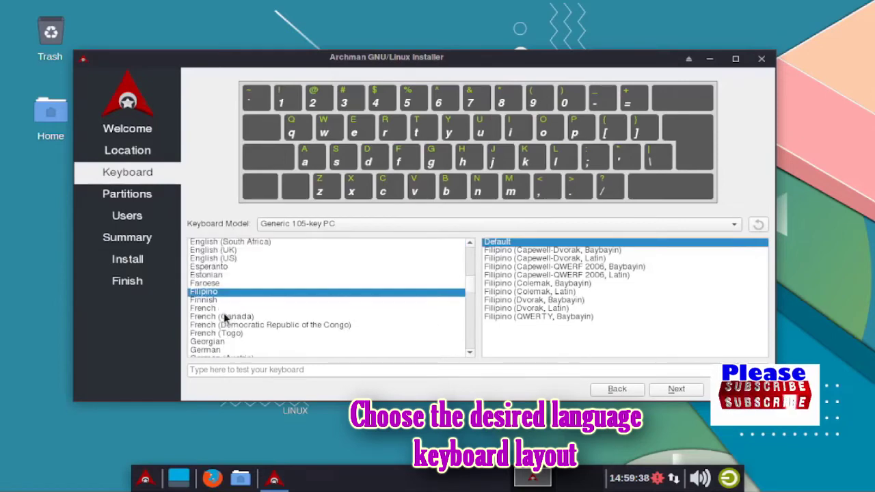
{"action": "left_click", "coordinate": [216, 260]}
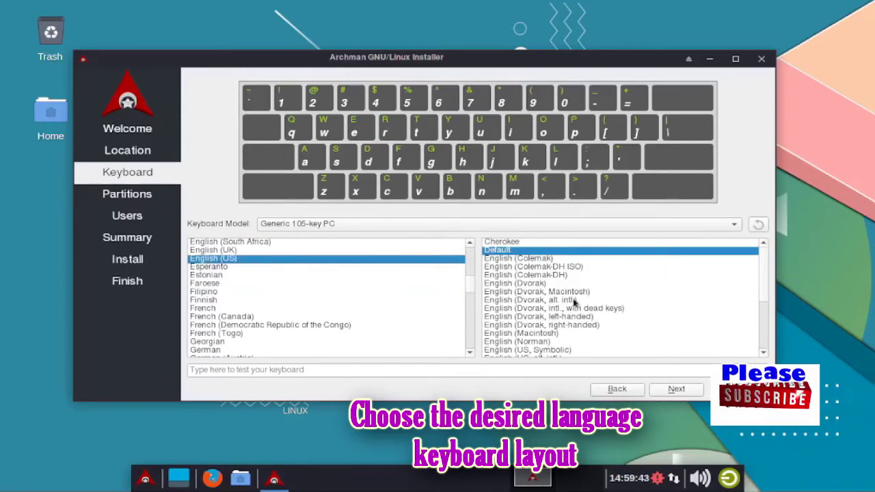
On the Partitions step, keep the VMware disk and choose Manual partitioning
{"action": "left_click", "coordinate": [673, 388]}
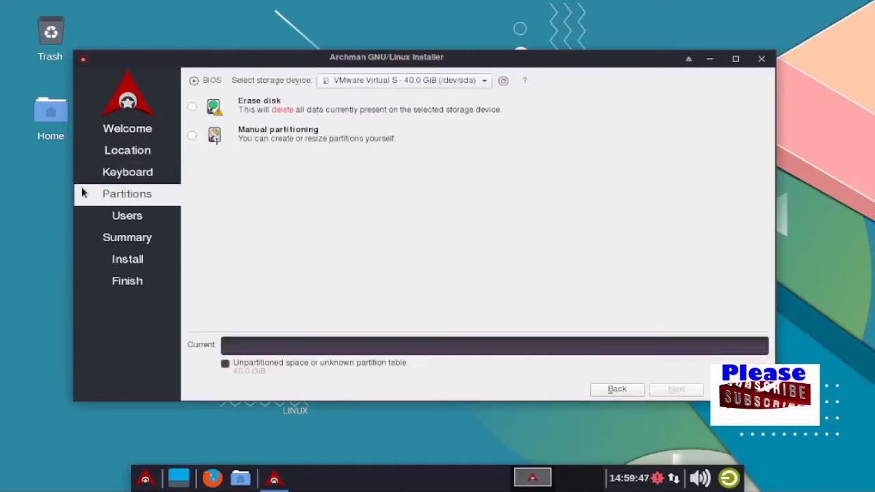
{"action": "left_click", "coordinate": [479, 82]}
{"action": "left_click", "coordinate": [482, 85]}
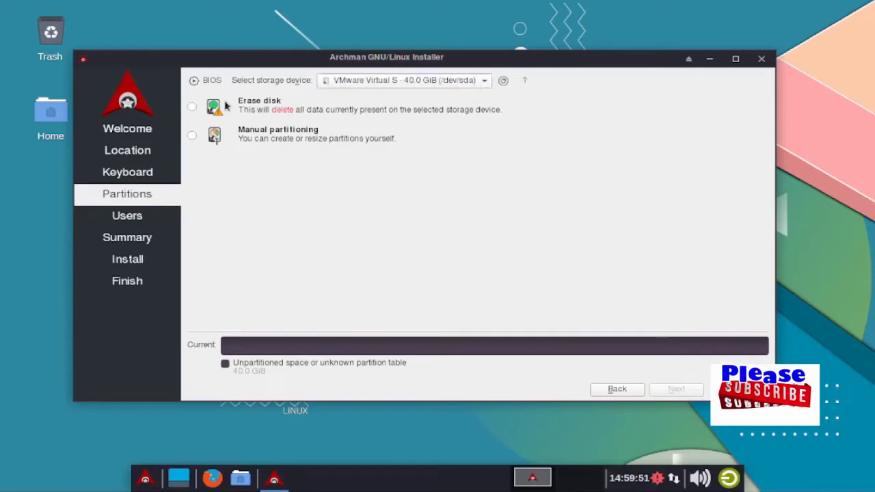
{"action": "left_click", "coordinate": [192, 137]}
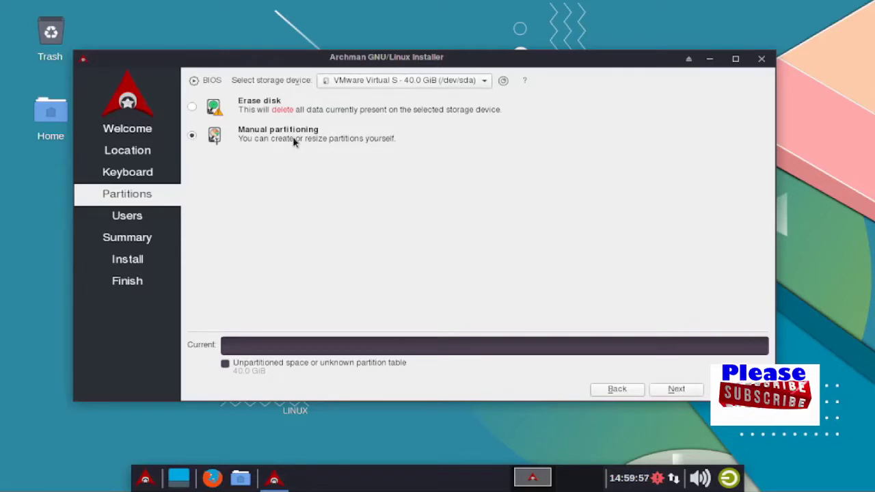
{"action": "left_click", "coordinate": [676, 389]}
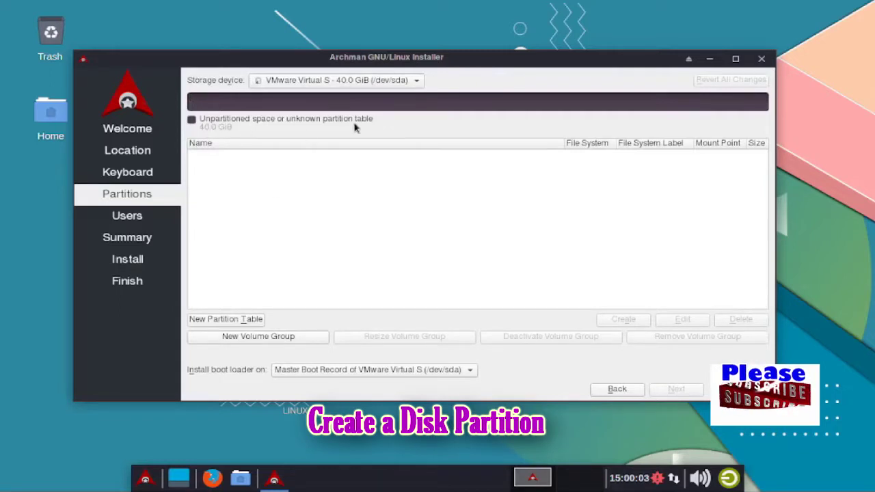
Create a new GPT partition table on /dev/sda and select the 40.0 GiB free space
{"action": "left_click", "coordinate": [361, 80]}
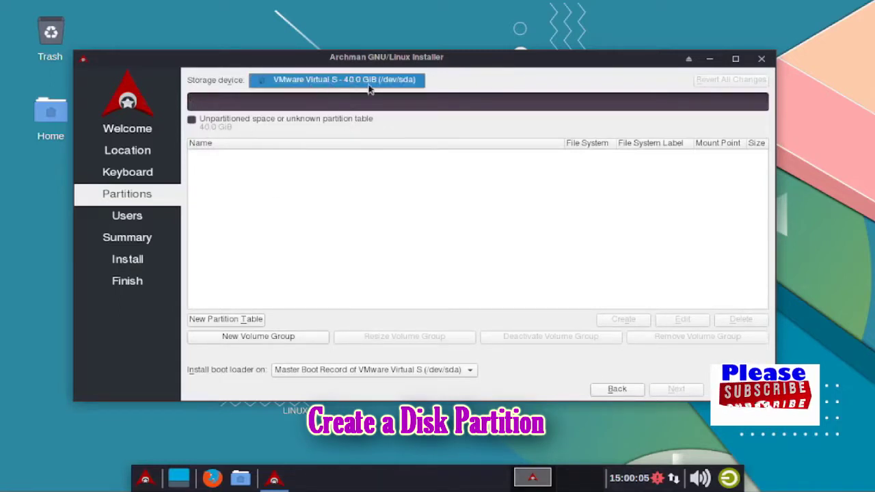
{"action": "left_click", "coordinate": [219, 323]}
{"action": "left_click", "coordinate": [219, 323]}
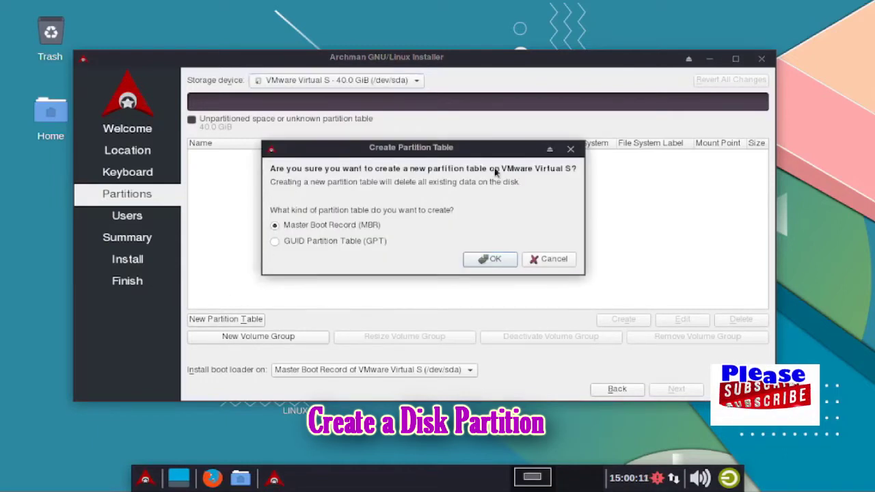
{"action": "left_click", "coordinate": [275, 242]}
{"action": "left_click", "coordinate": [487, 259]}
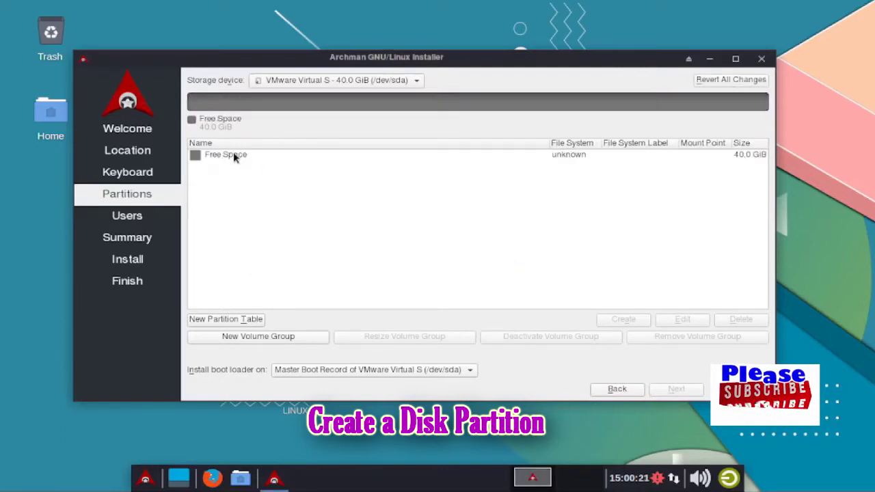
{"action": "left_click", "coordinate": [213, 157]}
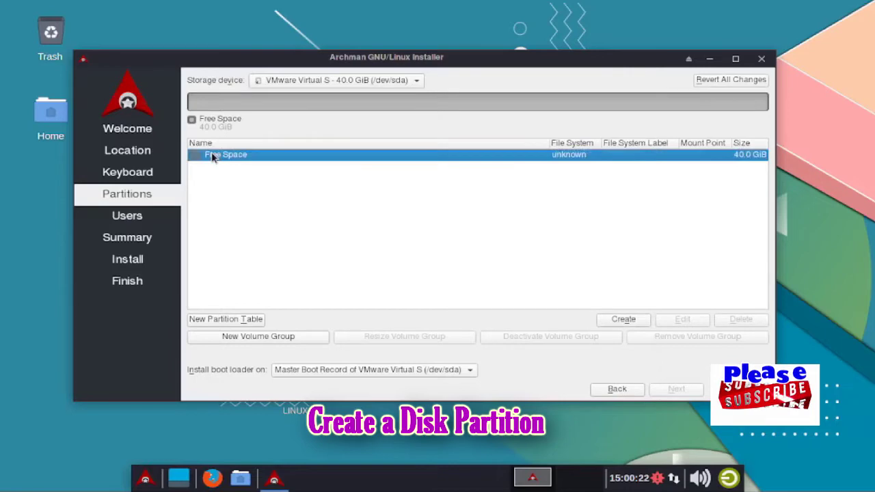
Create a 300 MiB fat32 partition mounted at /boot/efi, labelled EFI, with the boot flag
{"action": "left_click", "coordinate": [621, 322]}
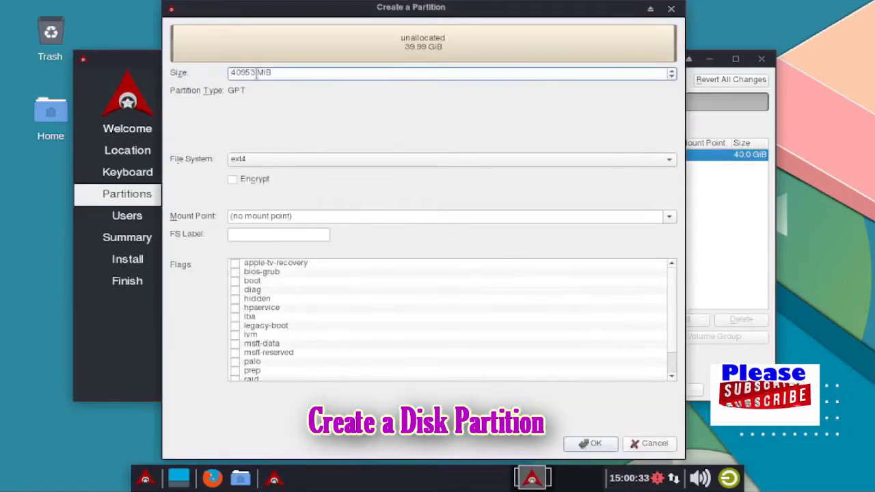
{"action": "key", "text": "BackSpace"}
{"action": "key", "text": "BackSpace"}
{"action": "key", "text": "BackSpace"}
{"action": "key", "text": "BackSpace"}
{"action": "key", "text": "BackSpace"}
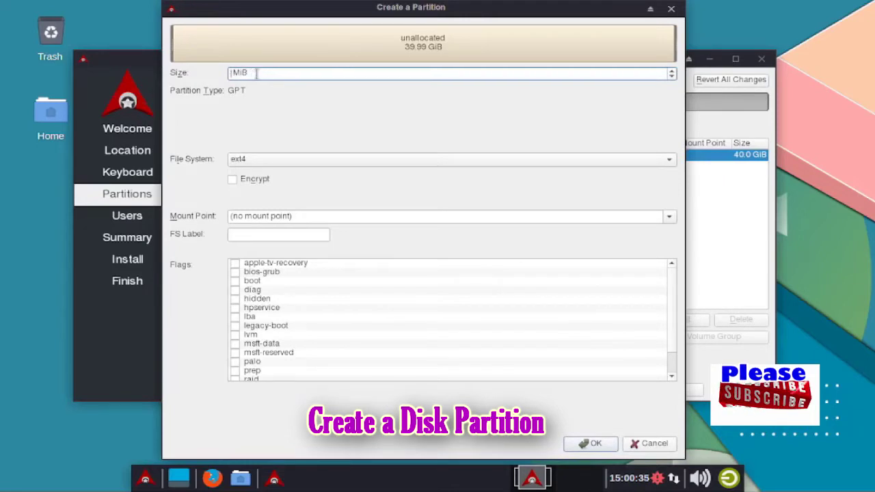
{"action": "type", "text": "300"}
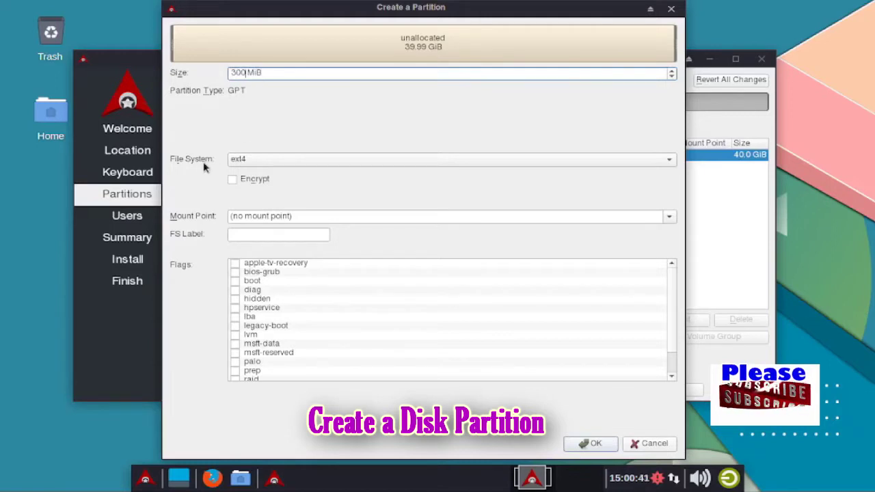
{"action": "left_click", "coordinate": [259, 159]}
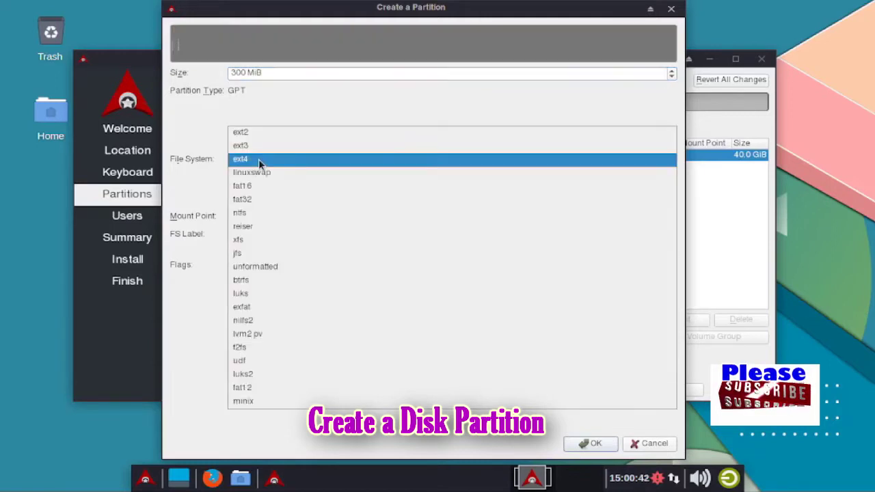
{"action": "left_click", "coordinate": [254, 199]}
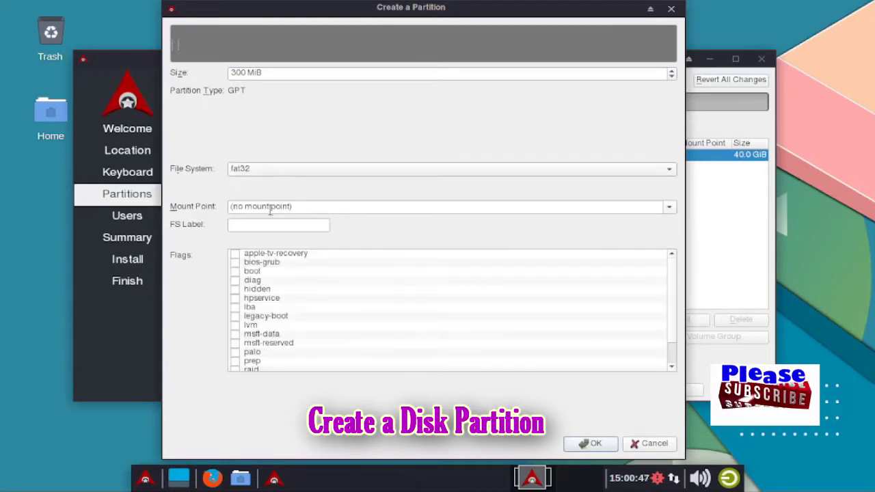
{"action": "left_click", "coordinate": [302, 208]}
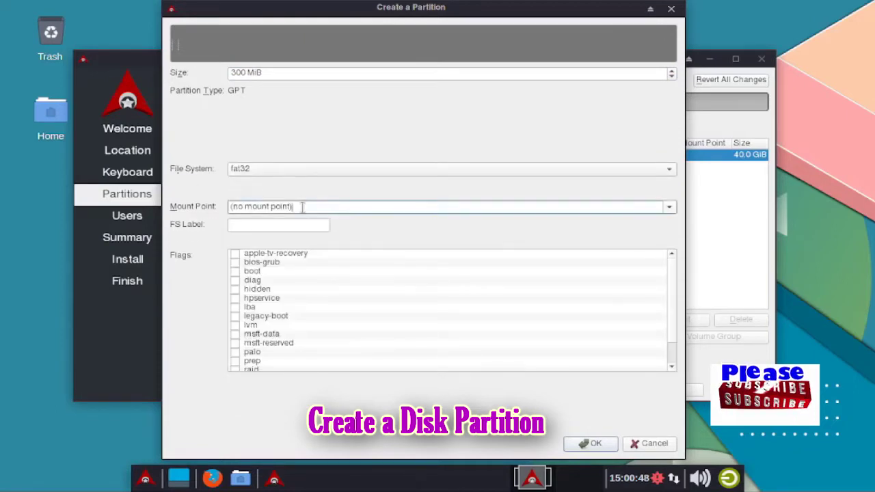
{"action": "left_click", "coordinate": [670, 208]}
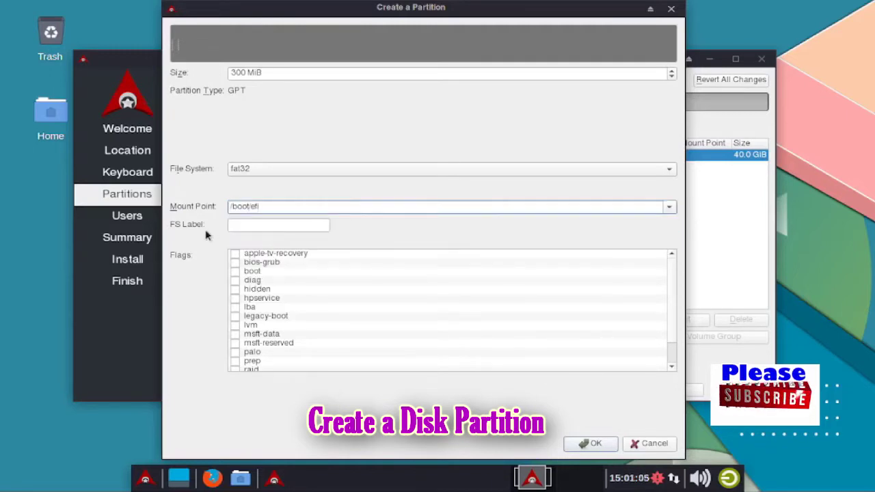
{"action": "left_click", "coordinate": [243, 226]}
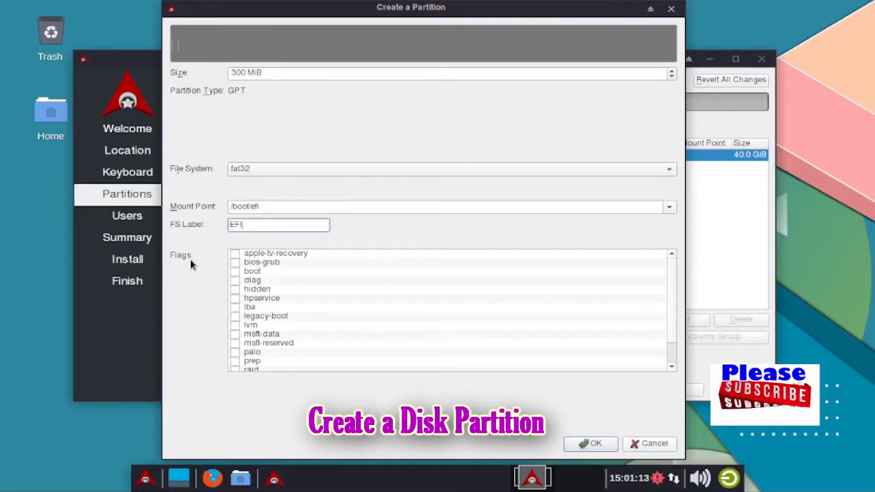
{"action": "left_click", "coordinate": [235, 272]}
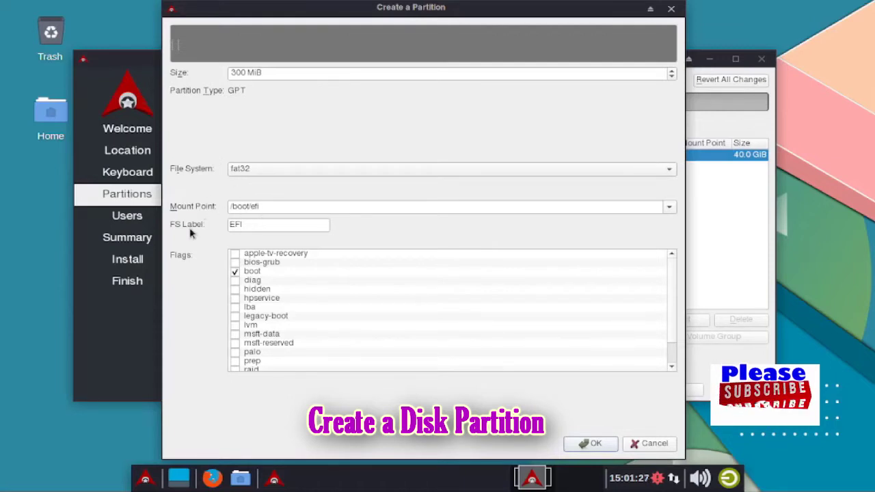
{"action": "left_click", "coordinate": [234, 272]}
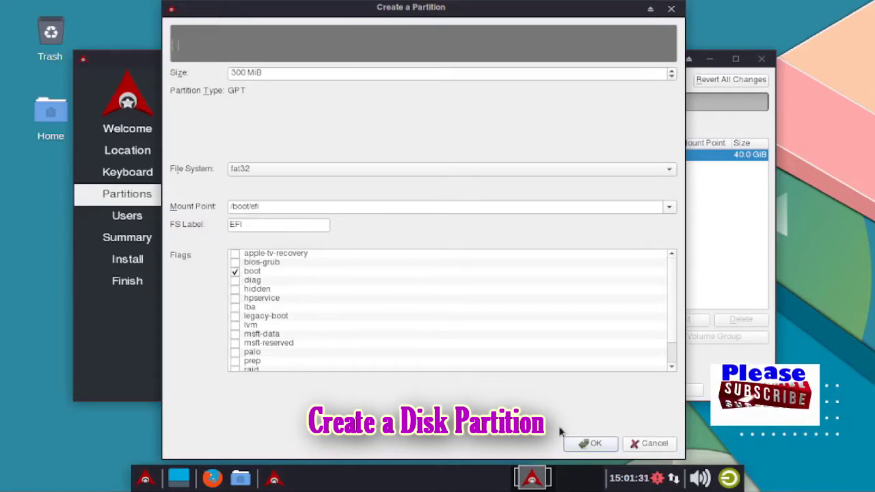
{"action": "left_click", "coordinate": [593, 444]}
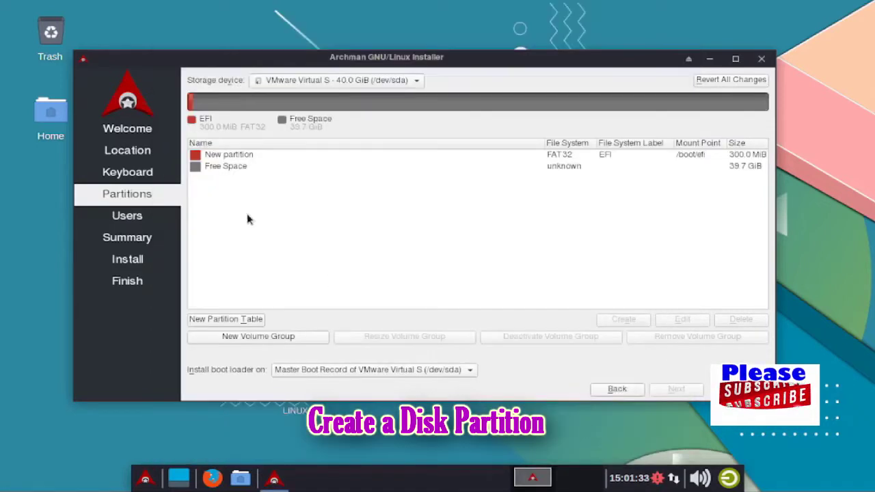
Create a new partition in the free space with a size of 20653 MiB
{"action": "left_click", "coordinate": [230, 169]}
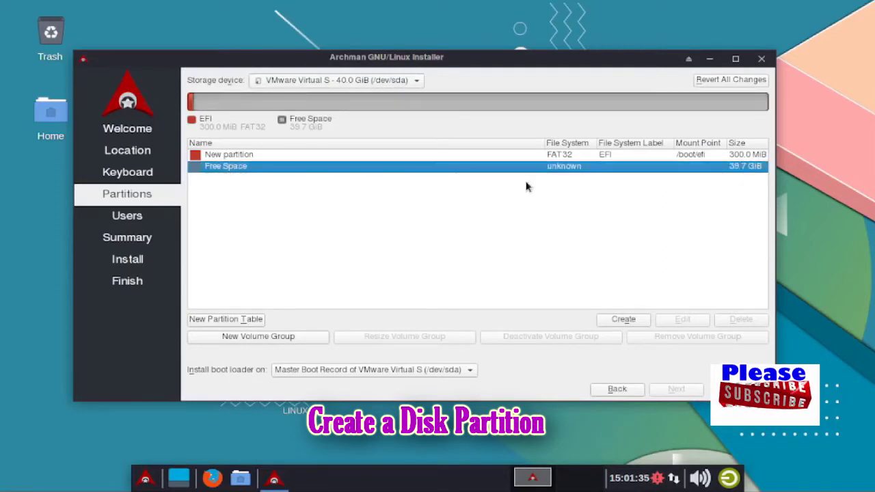
{"action": "left_click", "coordinate": [633, 320]}
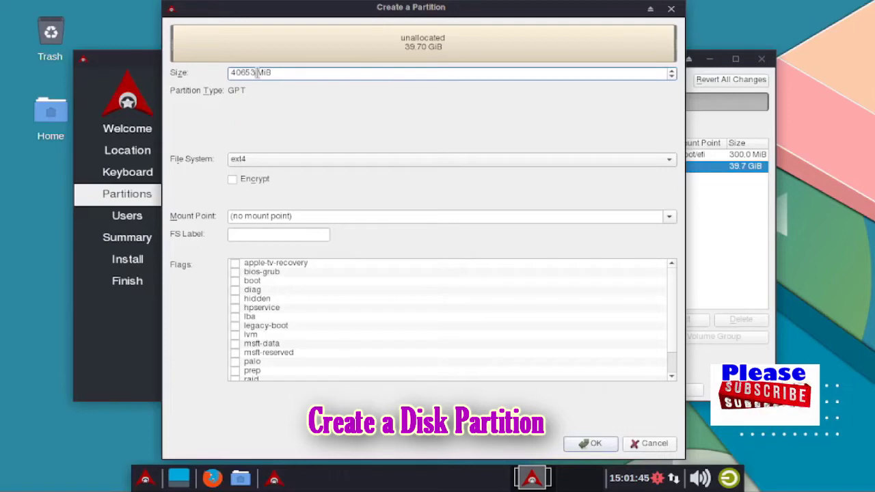
{"action": "key", "text": "BackSpace"}
{"action": "key", "text": "BackSpace"}
{"action": "key", "text": "BackSpace"}
{"action": "key", "text": "BackSpace"}
{"action": "key", "text": "BackSpace"}
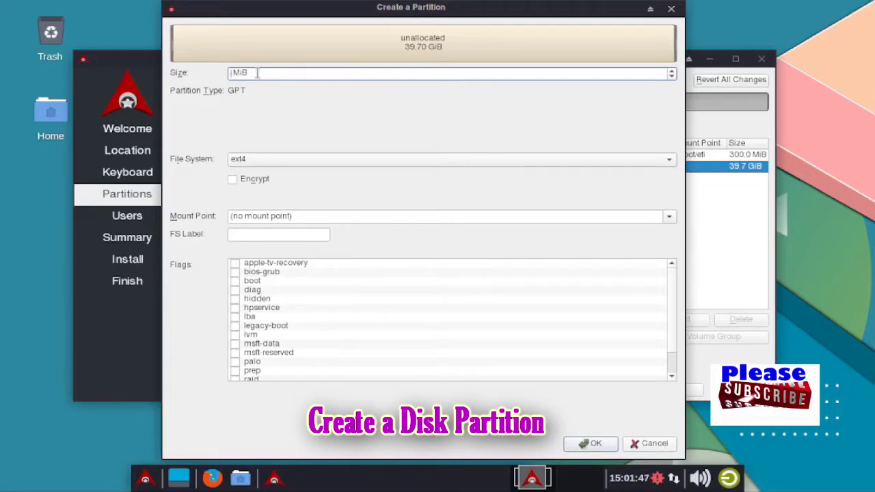
{"action": "type", "text": "20653"}
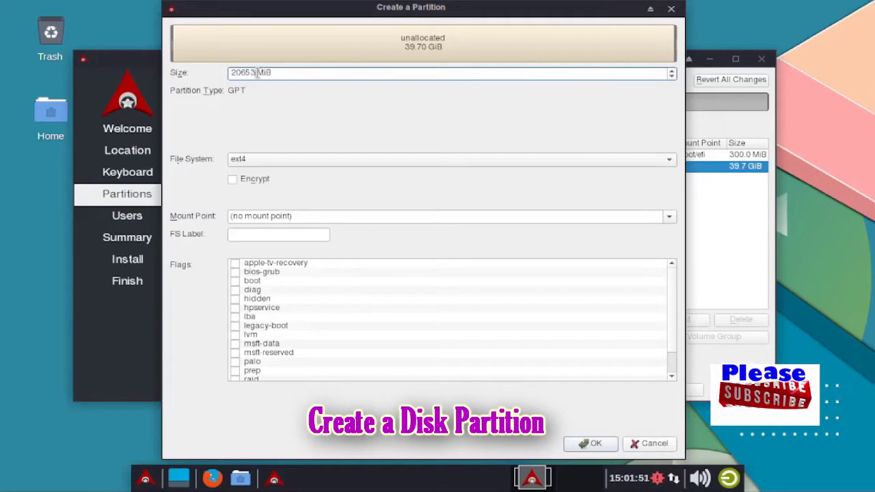
{"action": "left_click_drag", "start_coordinate": [275, 73], "coordinate": [228, 74]}
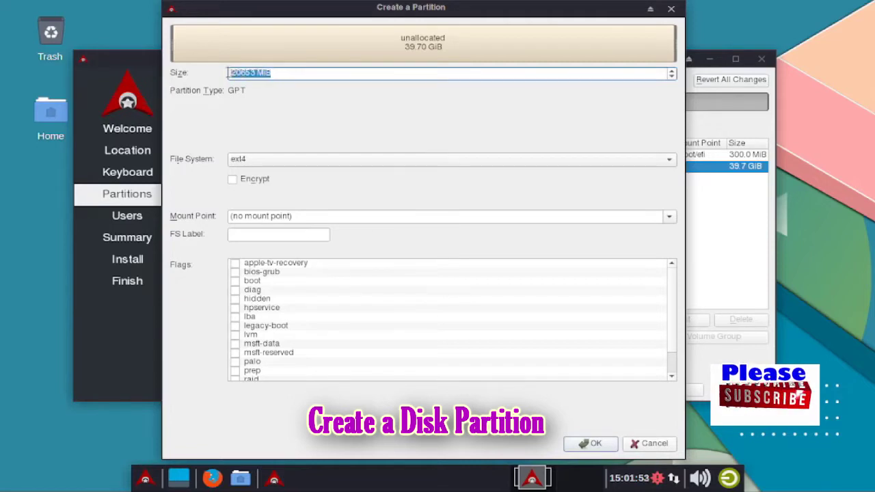
Make it ext4 mounted at /, labelled Root, with the root flag ticked
{"action": "left_click", "coordinate": [259, 159]}
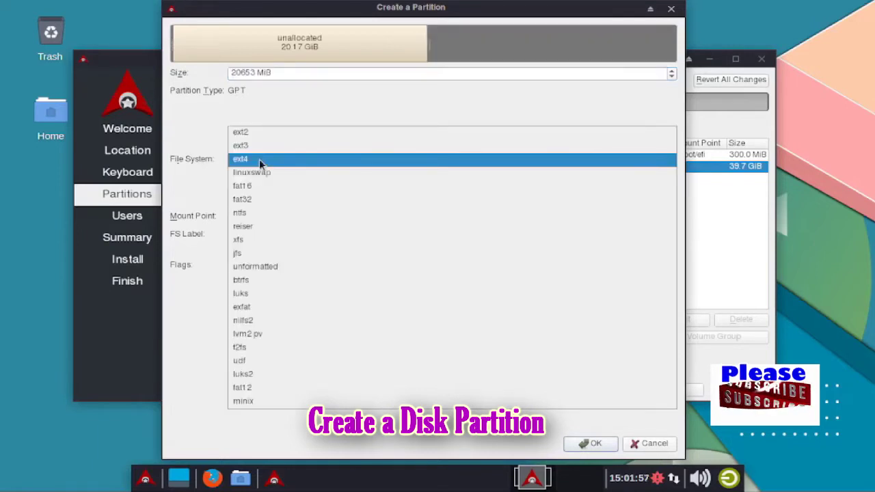
{"action": "left_click", "coordinate": [259, 158]}
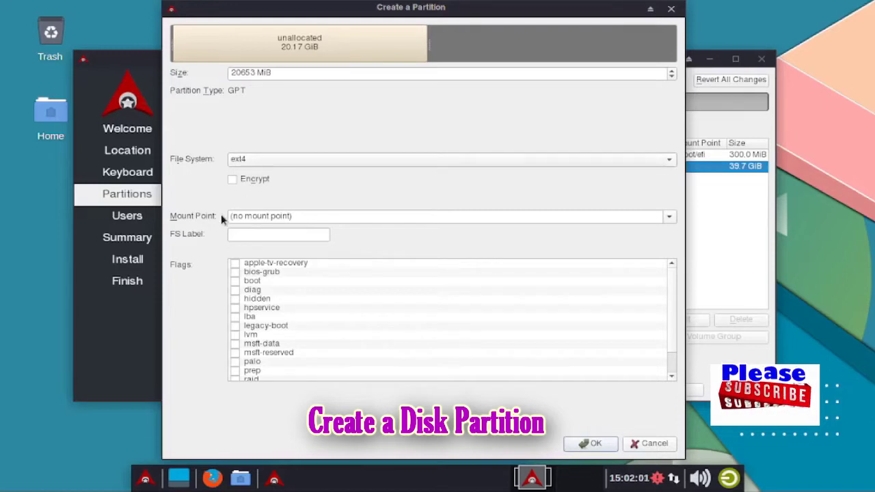
{"action": "left_click", "coordinate": [668, 217]}
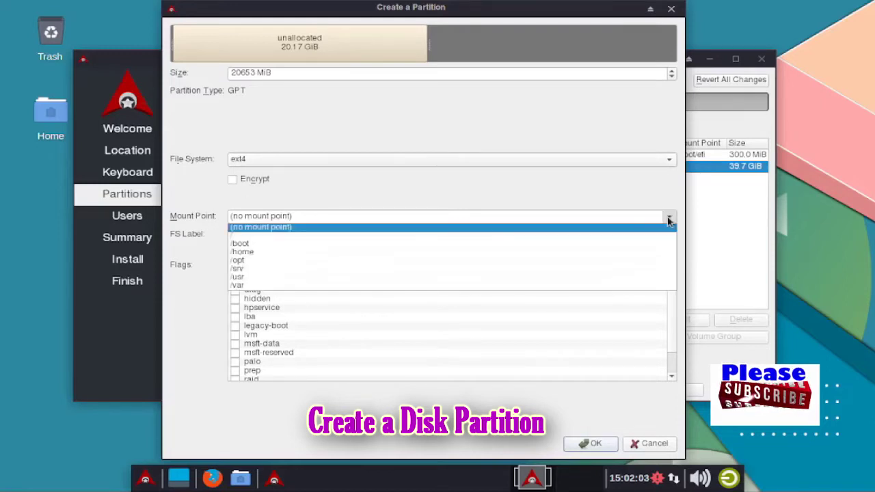
{"action": "left_click", "coordinate": [236, 235]}
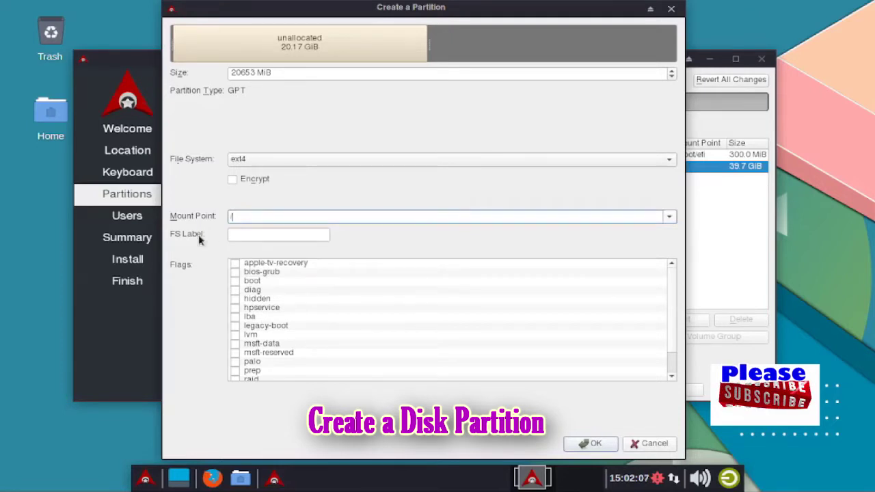
{"action": "left_click", "coordinate": [239, 237]}
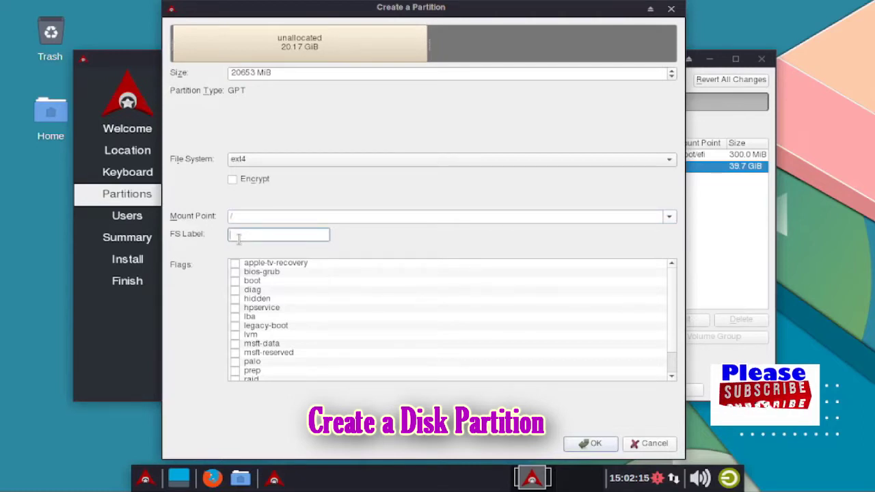
{"action": "type", "text": "ec"}
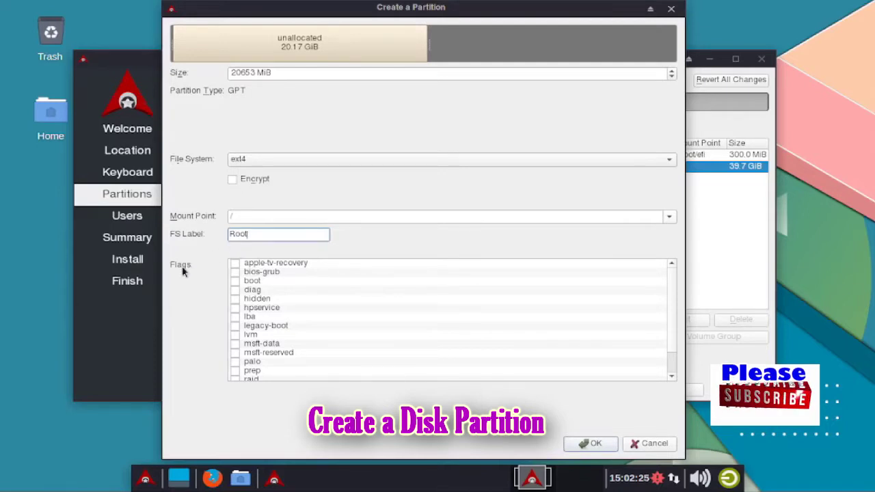
{"action": "scroll", "coordinate": [240, 339], "scroll_direction": "down", "scroll_amount": 1}
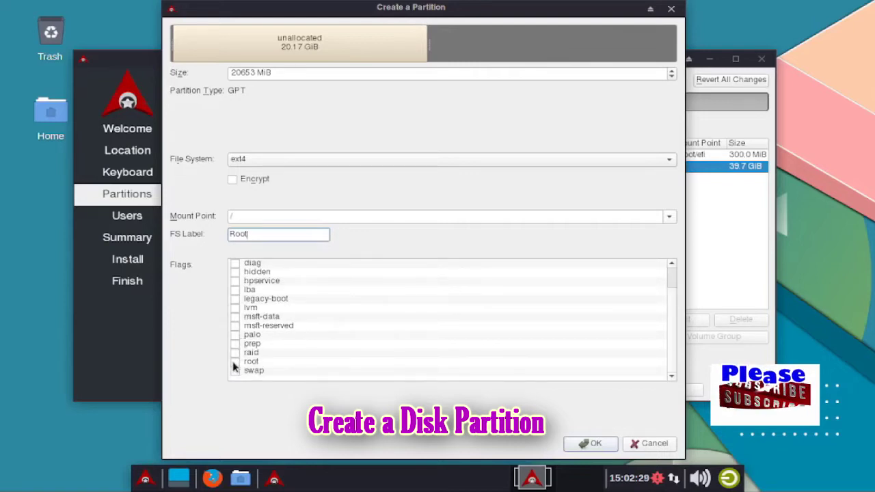
{"action": "left_click", "coordinate": [234, 362]}
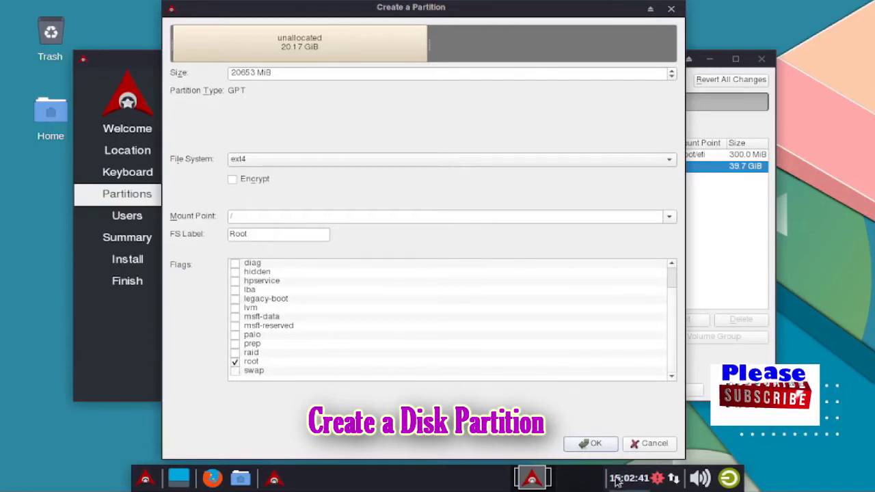
{"action": "left_click", "coordinate": [595, 445]}
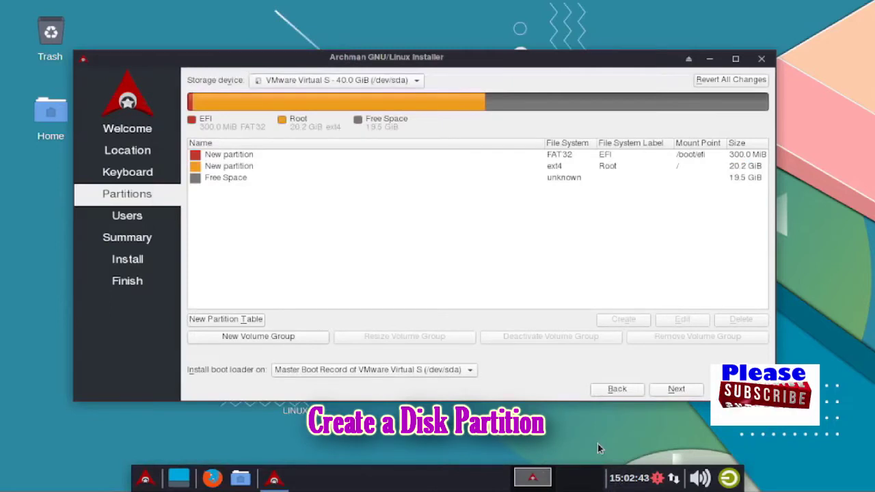
Create an ext4 partition in the remaining 19.5 GiB, mounted at /home and labelled Home
{"action": "left_click", "coordinate": [236, 179]}
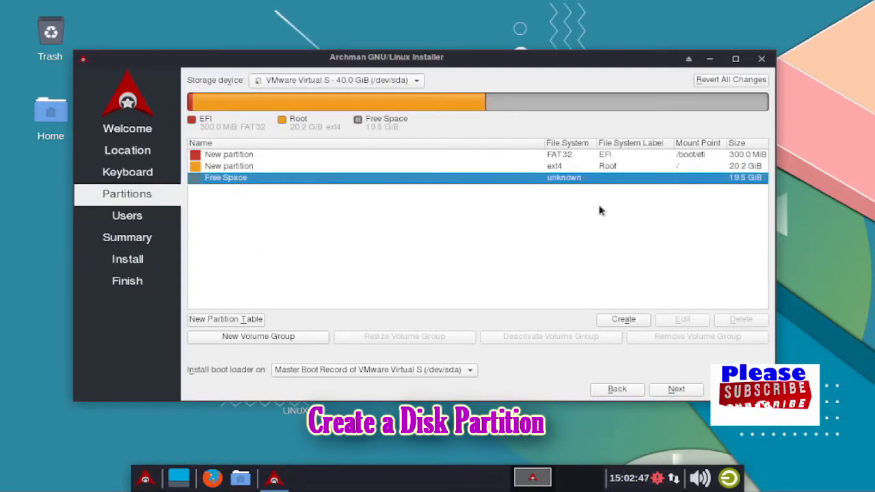
{"action": "left_click", "coordinate": [624, 321]}
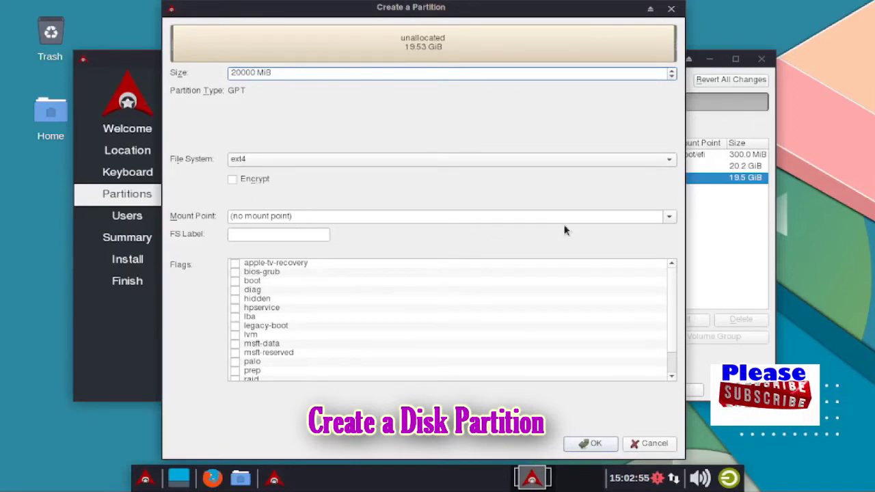
{"action": "left_click", "coordinate": [670, 218]}
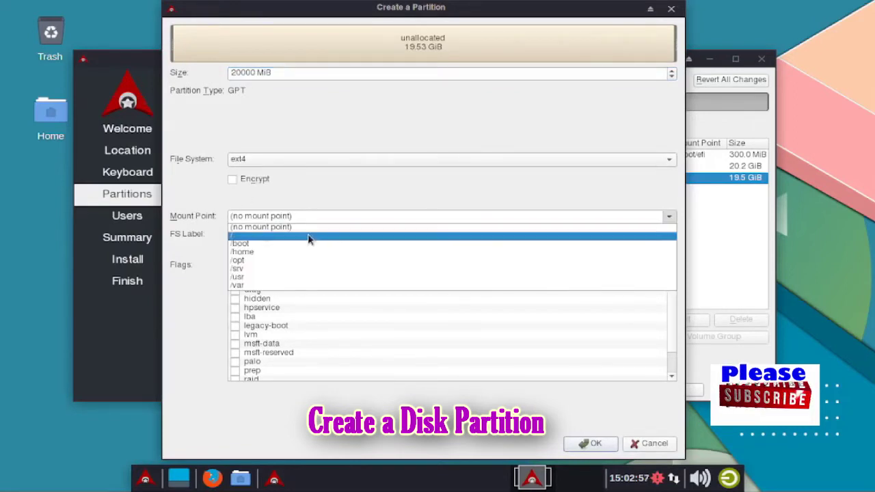
{"action": "left_click", "coordinate": [251, 252]}
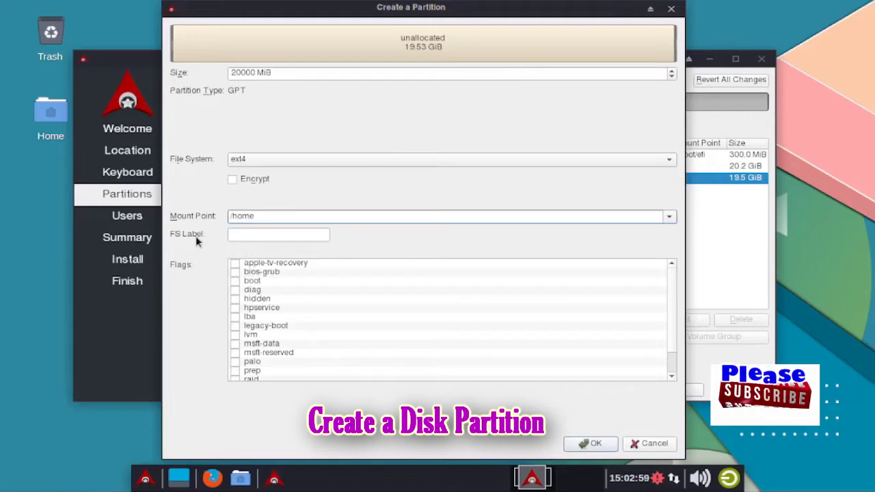
{"action": "left_click", "coordinate": [238, 236]}
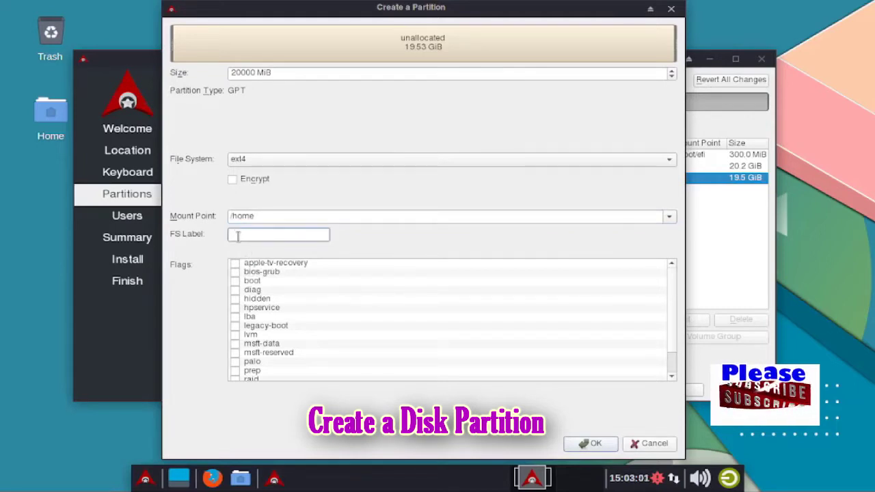
{"action": "type", "text": "HOME"}
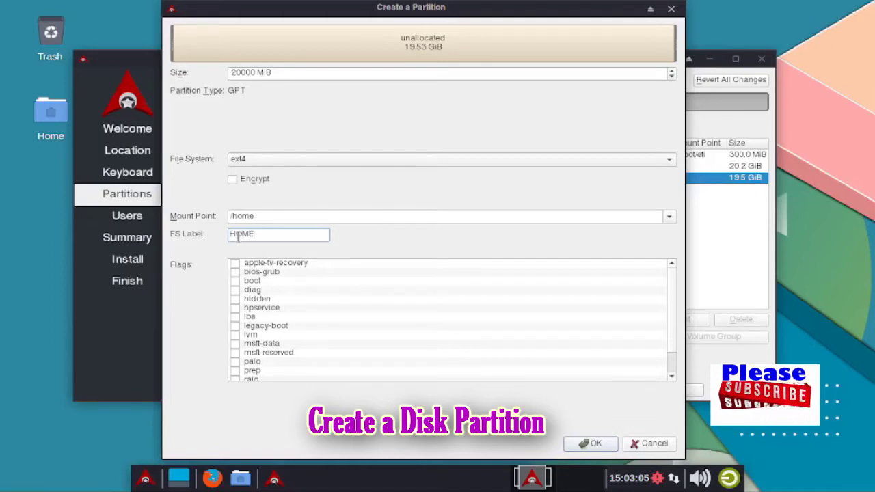
{"action": "key", "text": "BackSpace"}
{"action": "key", "text": "BackSpace"}
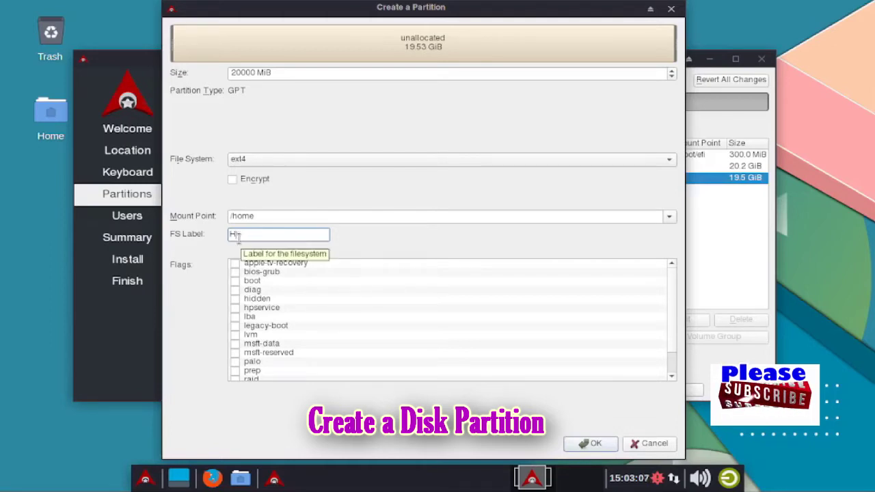
{"action": "type", "text": "ome"}
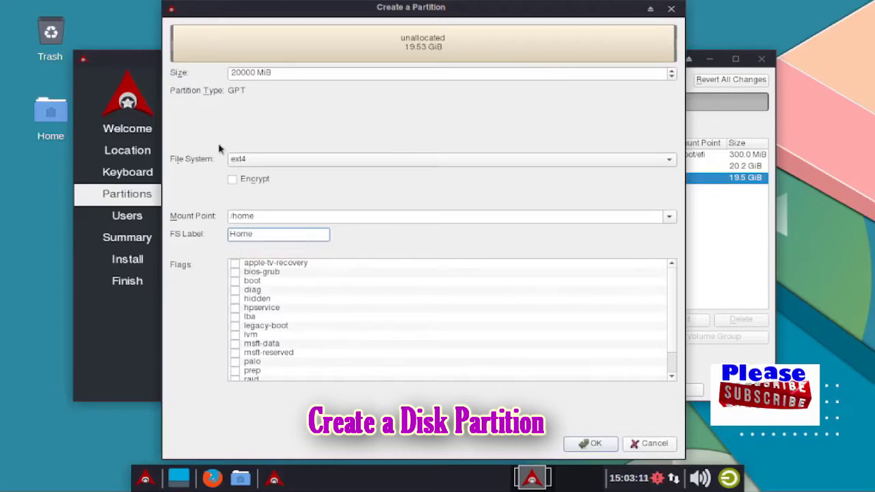
{"action": "left_click", "coordinate": [253, 74]}
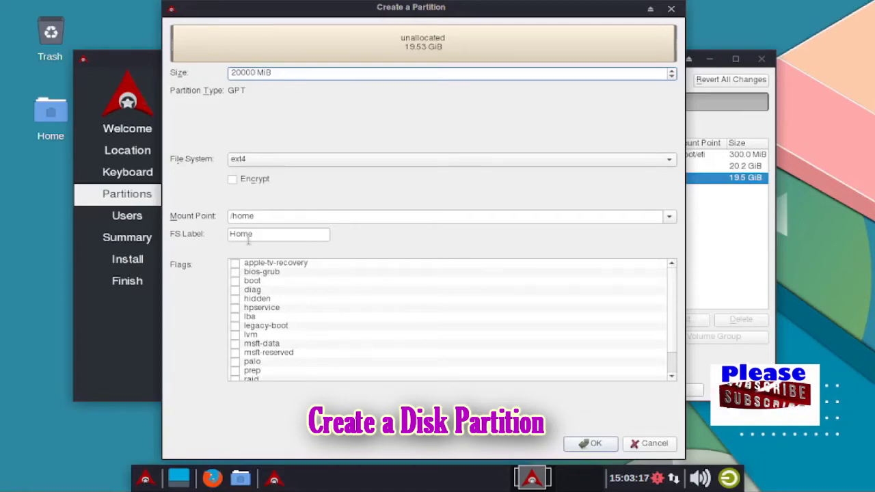
{"action": "left_click", "coordinate": [592, 443]}
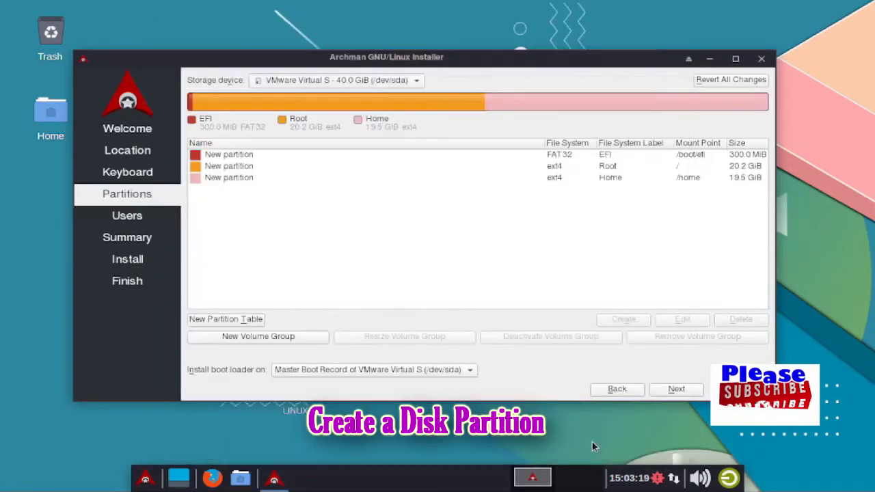
Review the EFI, Root and Home partitions, keep the boot loader on the MBR, and continue
{"action": "left_click", "coordinate": [202, 121]}
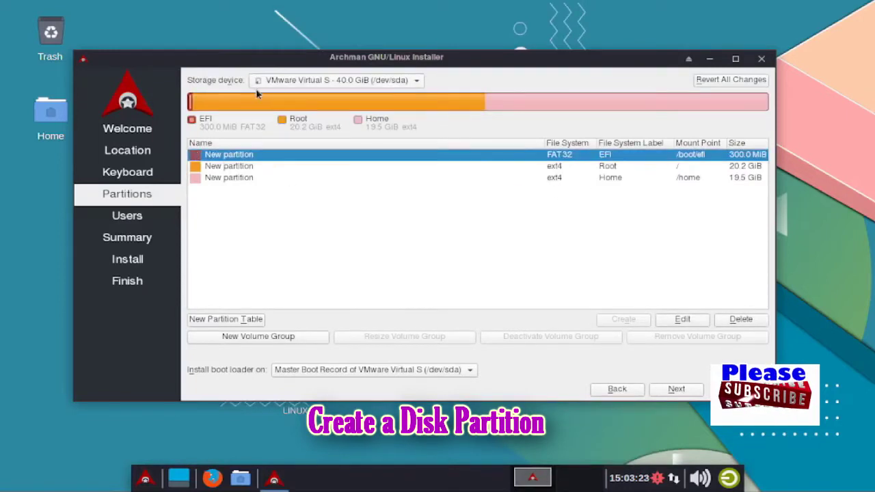
{"action": "left_click", "coordinate": [292, 123]}
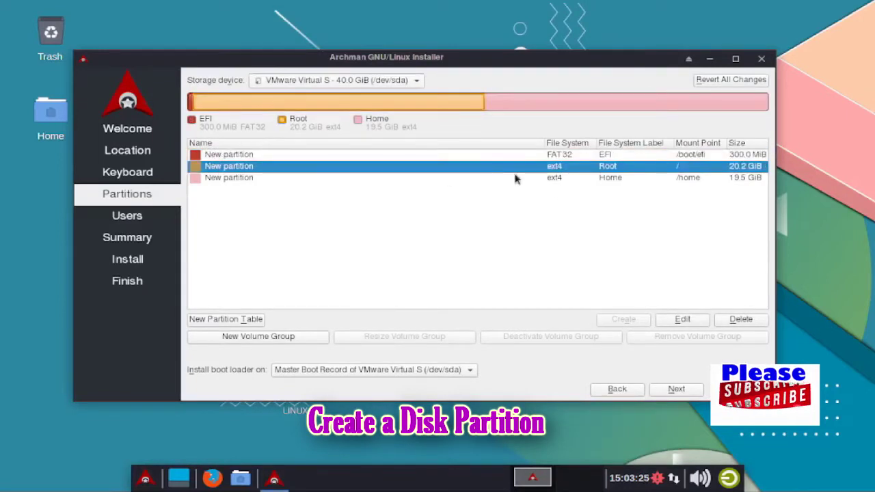
{"action": "left_click", "coordinate": [378, 122]}
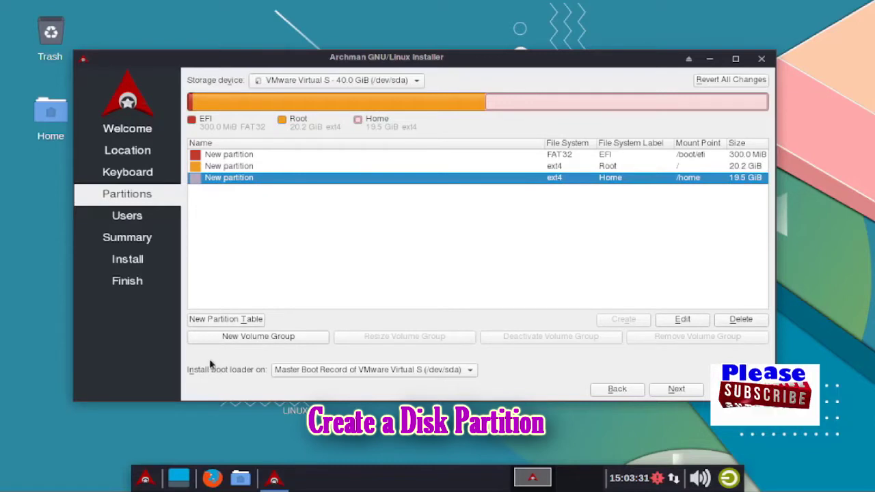
{"action": "left_click", "coordinate": [469, 370]}
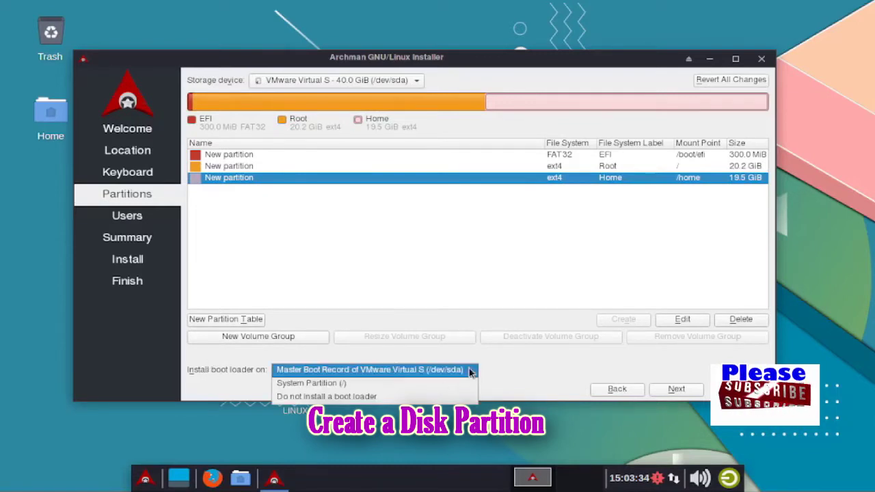
{"action": "left_click", "coordinate": [409, 370]}
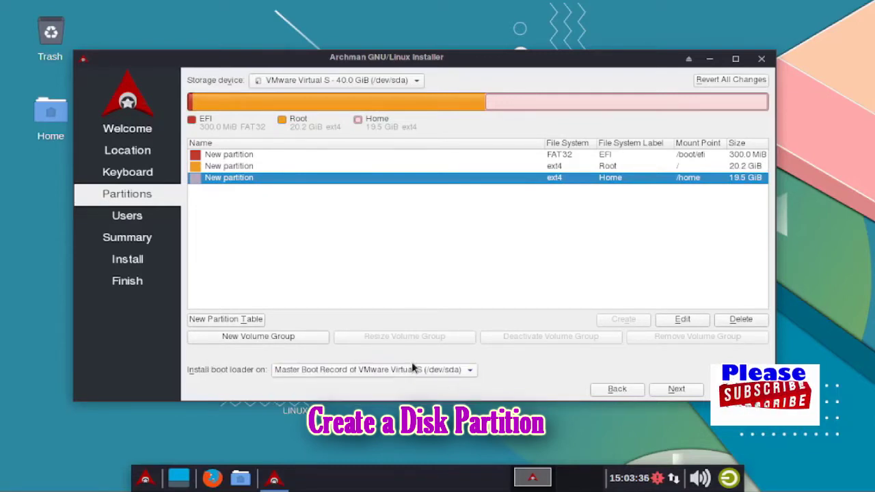
{"action": "left_click", "coordinate": [677, 389]}
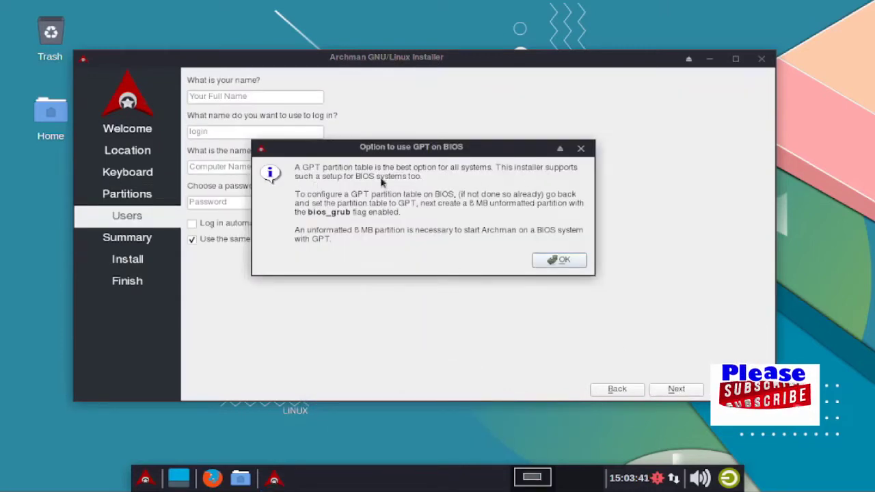
Dismiss the GPT notice, enter the user's name, and make the computer name end in -pc
{"action": "left_click", "coordinate": [564, 261]}
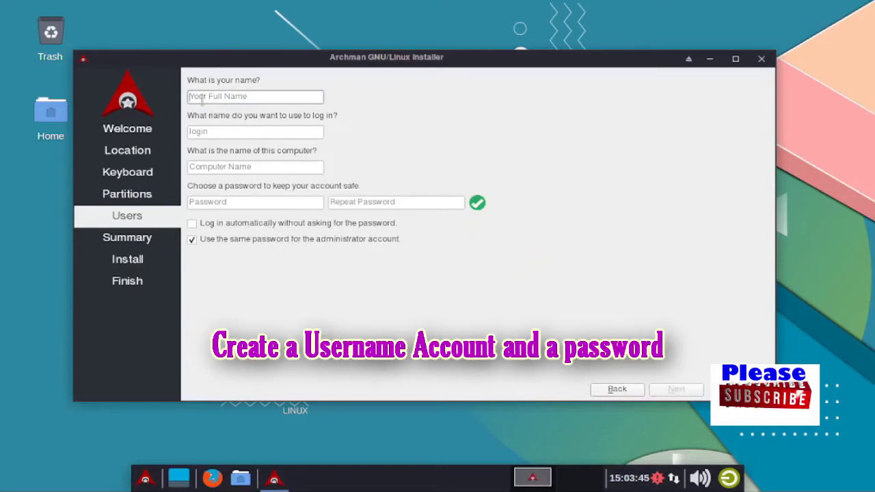
{"action": "type", "text": "rhesus"}
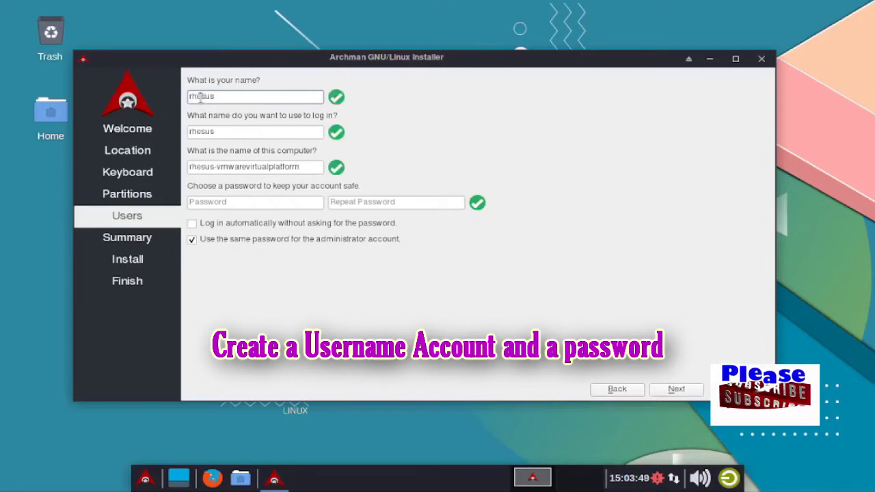
{"action": "key", "text": "Tab"}
{"action": "key", "text": "Tab"}
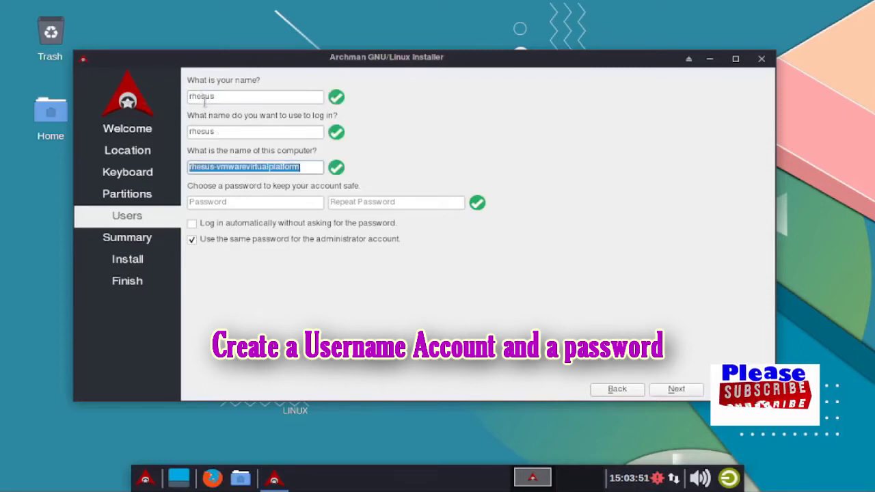
{"action": "left_click_drag", "start_coordinate": [216, 167], "coordinate": [327, 175]}
{"action": "type", "text": "pc"}
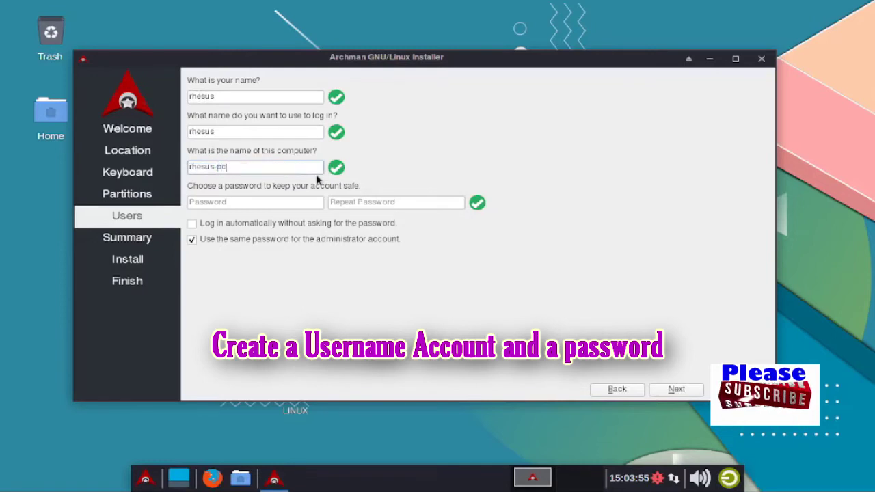
Enter the account password and its confirmation, then proceed to the summary
{"action": "left_click", "coordinate": [245, 202]}
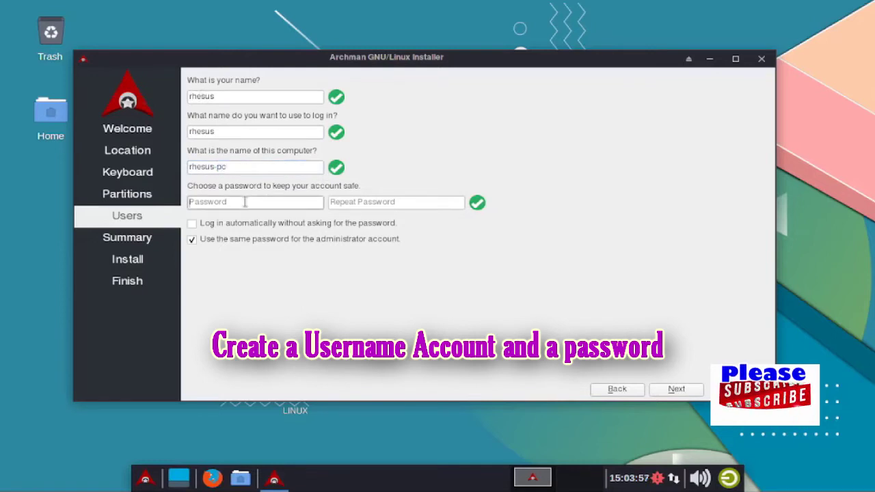
{"action": "type", "text": "123"}
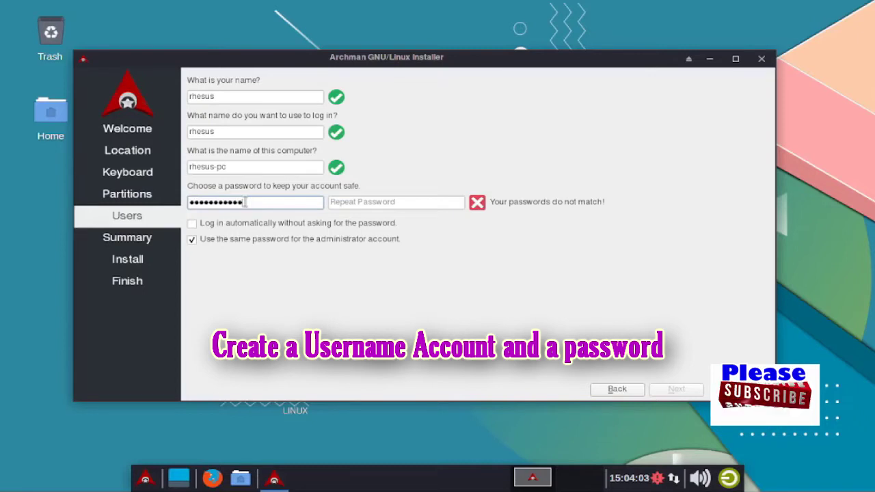
{"action": "key", "text": "Tab"}
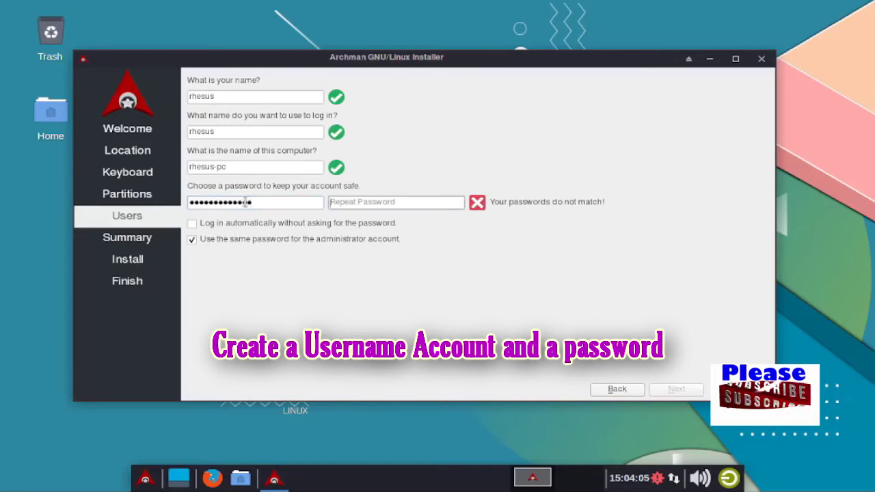
{"action": "type", "text": "1"}
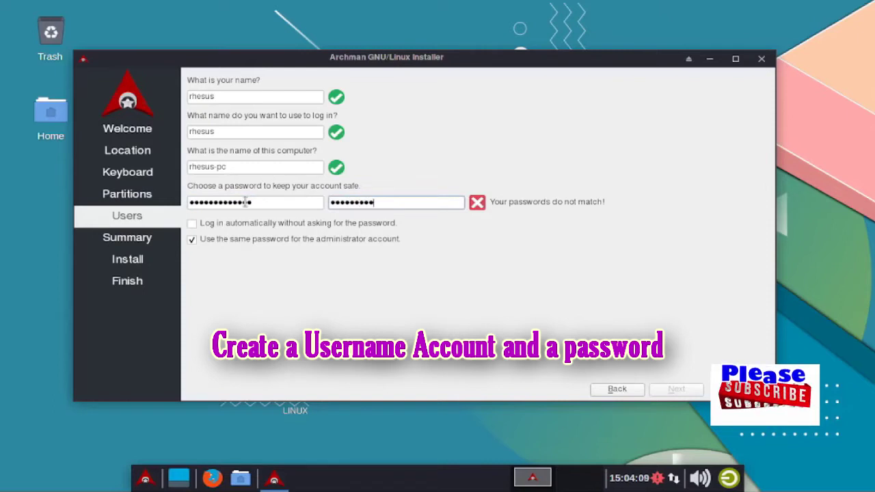
{"action": "type", "text": "12"}
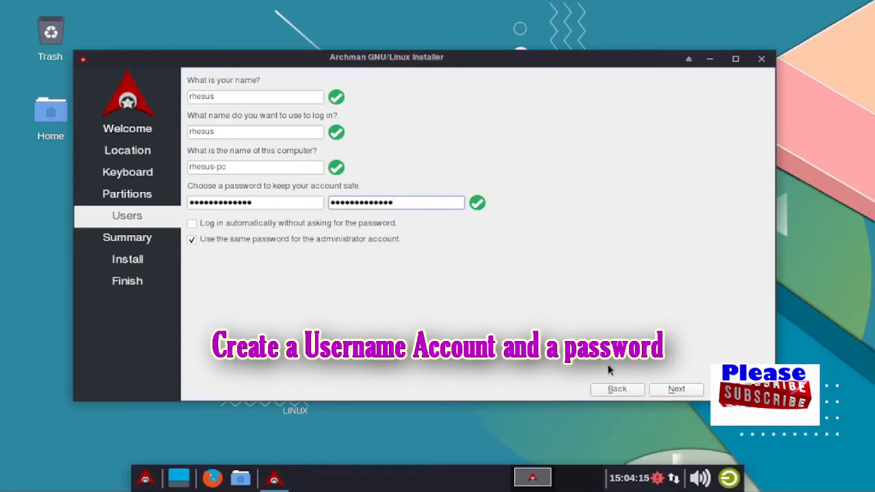
{"action": "left_click", "coordinate": [685, 391]}
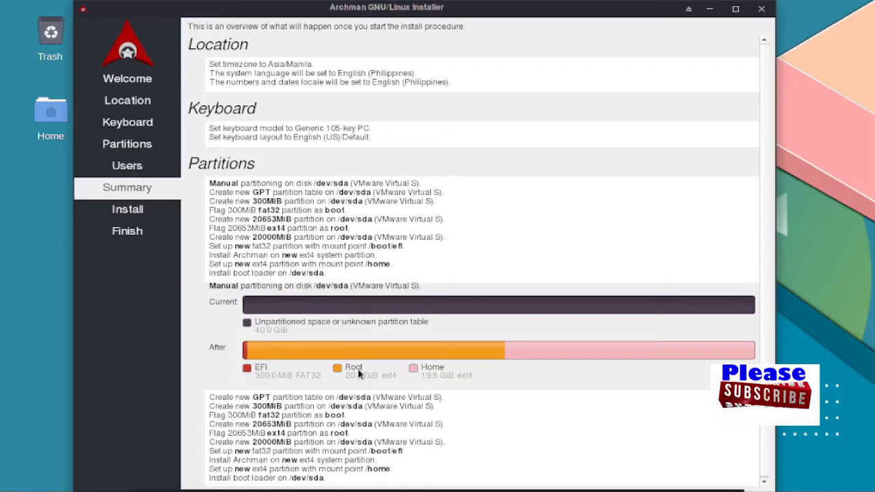
Maximize the installer, review the summary, and start the Archman installation
{"action": "double_click", "coordinate": [618, 6]}
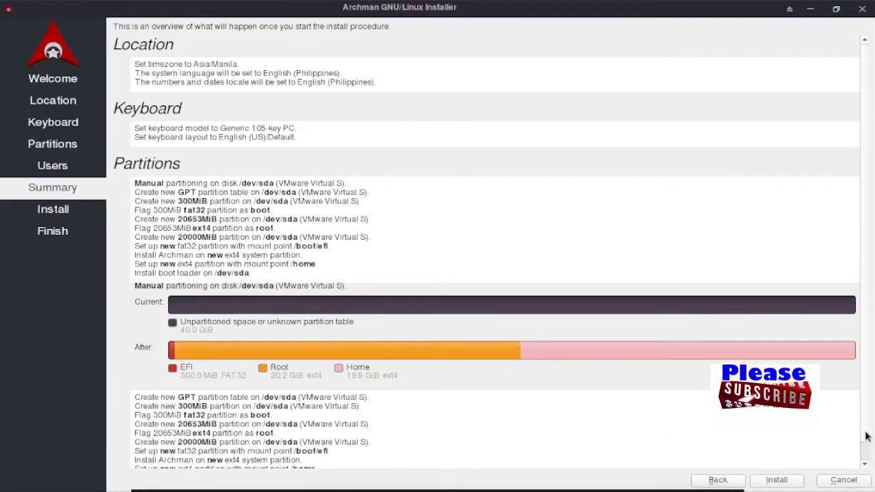
{"action": "scroll", "coordinate": [867, 441], "scroll_direction": "down", "scroll_amount": 1}
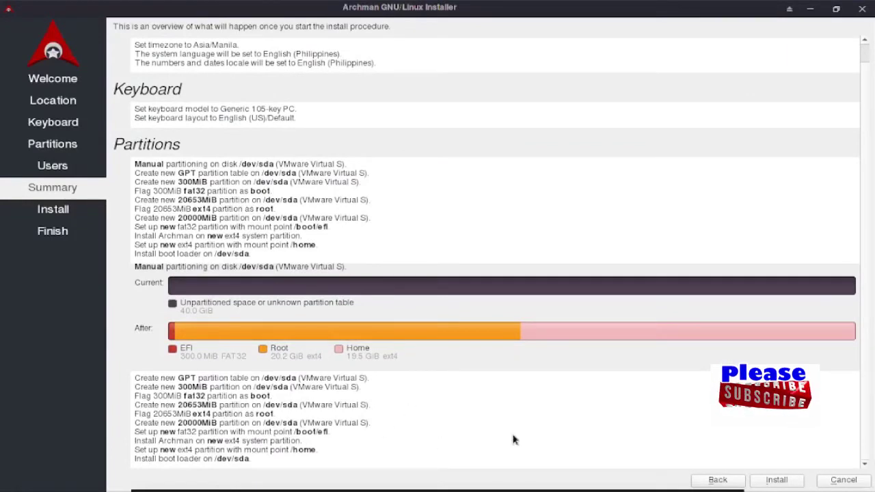
{"action": "left_click", "coordinate": [779, 481]}
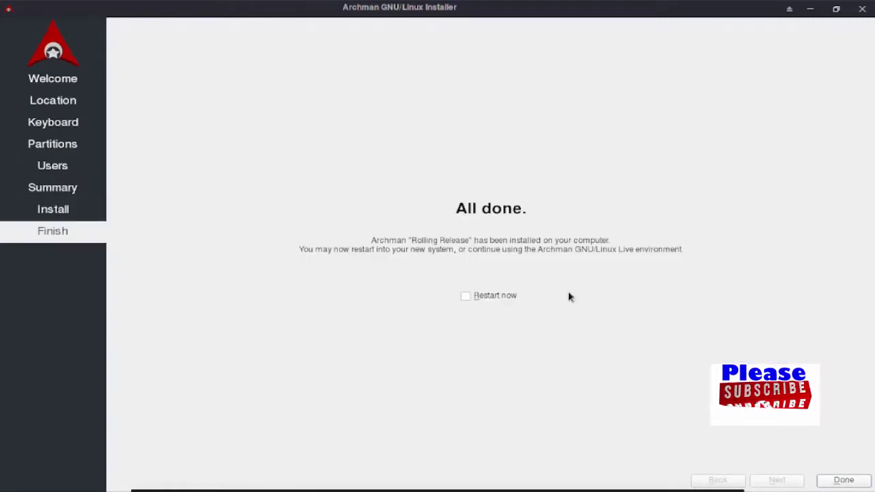
Tick Restart now on the All done page and finish the installer
{"action": "left_click", "coordinate": [468, 300]}
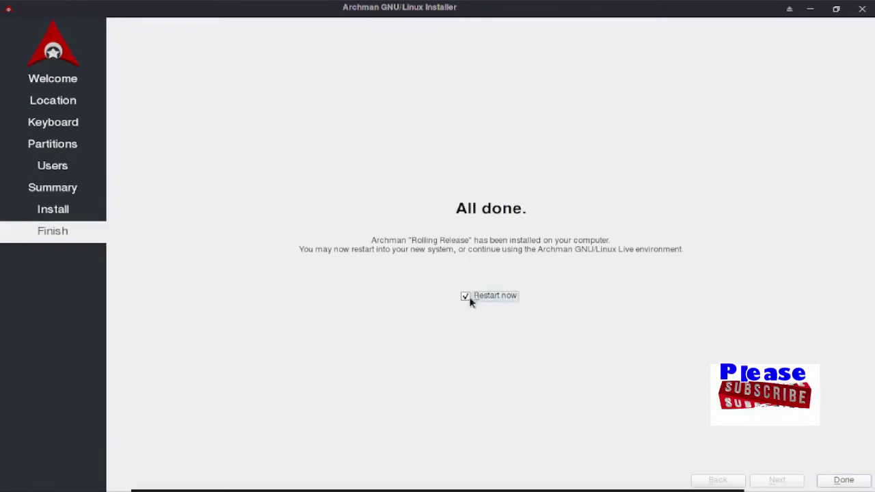
{"action": "left_click", "coordinate": [843, 480]}
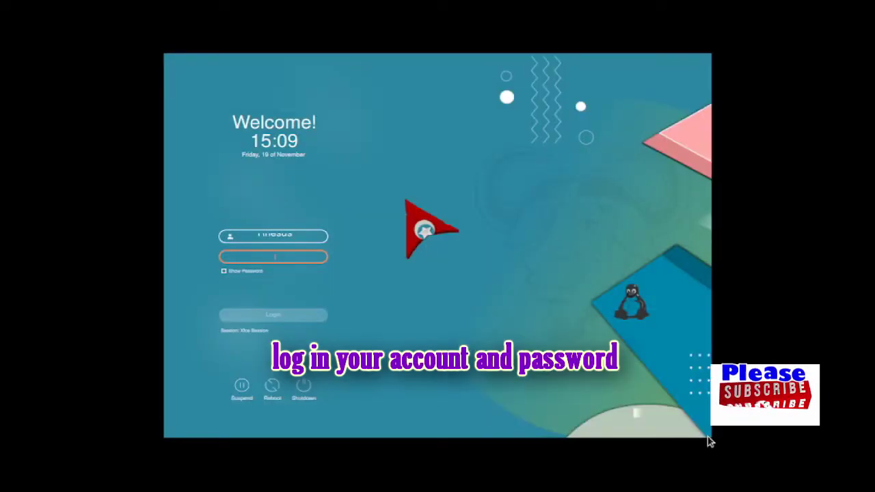
Enter the new user's password at the Archman login screen
{"action": "type", "text": "•"}
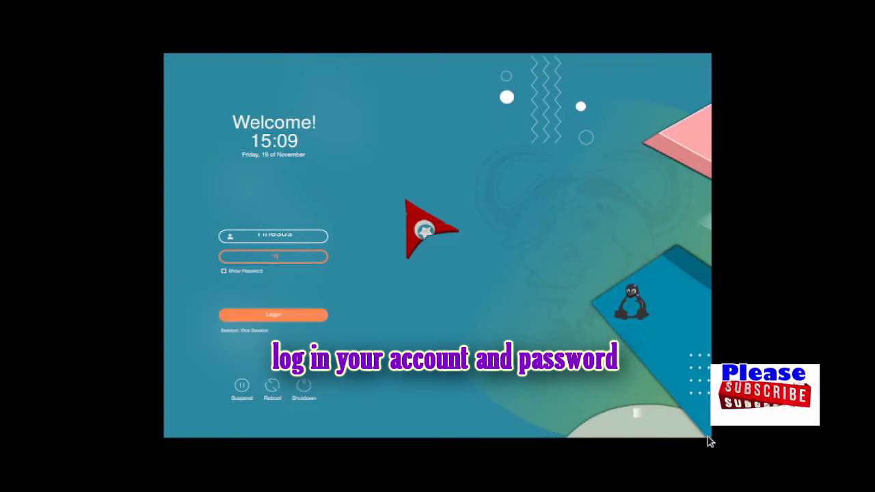
{"action": "type", "text": "••"}
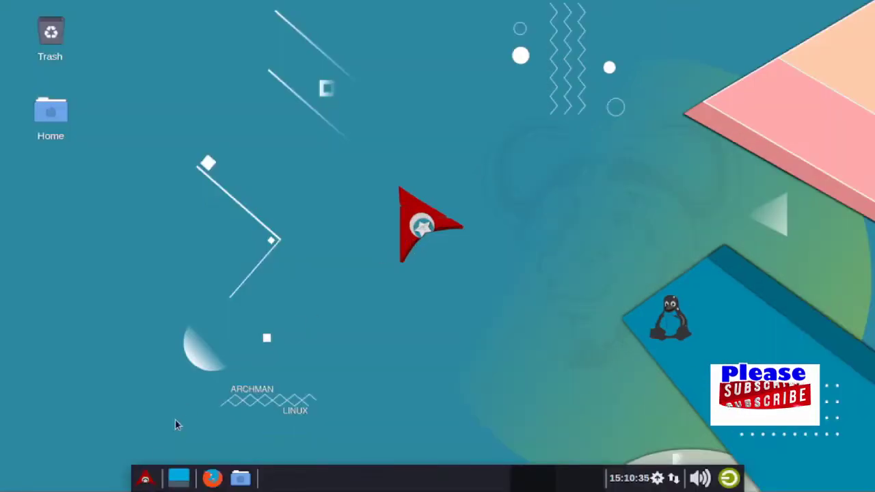
{"action": "left_click", "coordinate": [145, 479]}
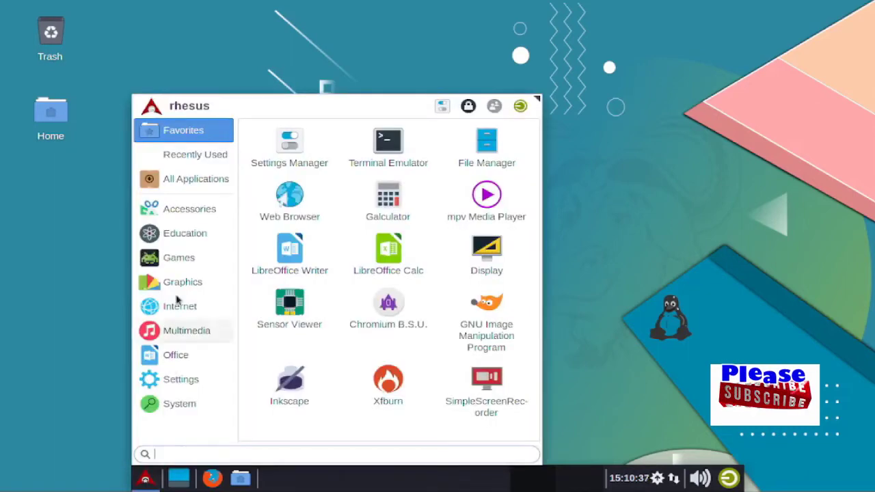
{"action": "left_click", "coordinate": [199, 185]}
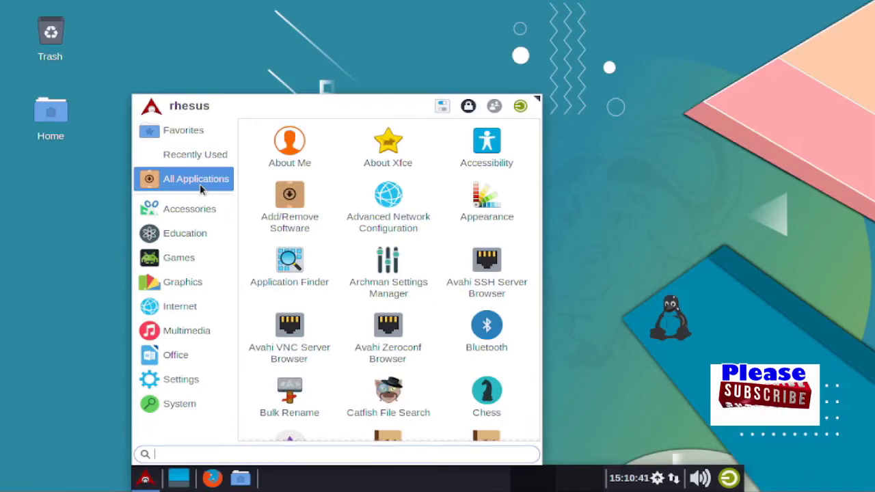
{"action": "left_click", "coordinate": [193, 210]}
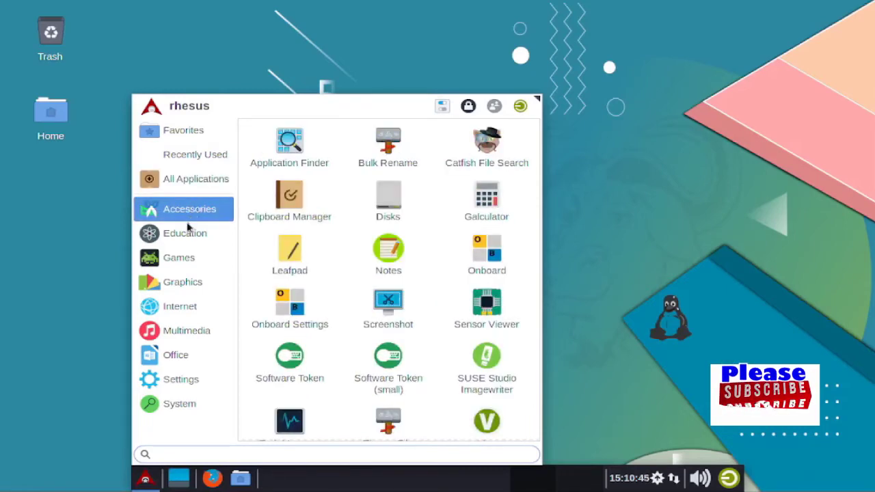
{"action": "left_click", "coordinate": [187, 234]}
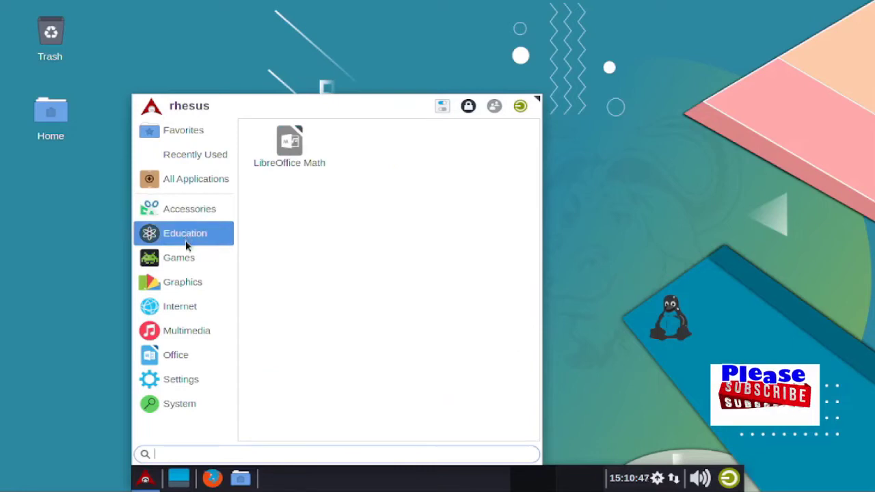
{"action": "left_click", "coordinate": [184, 263]}
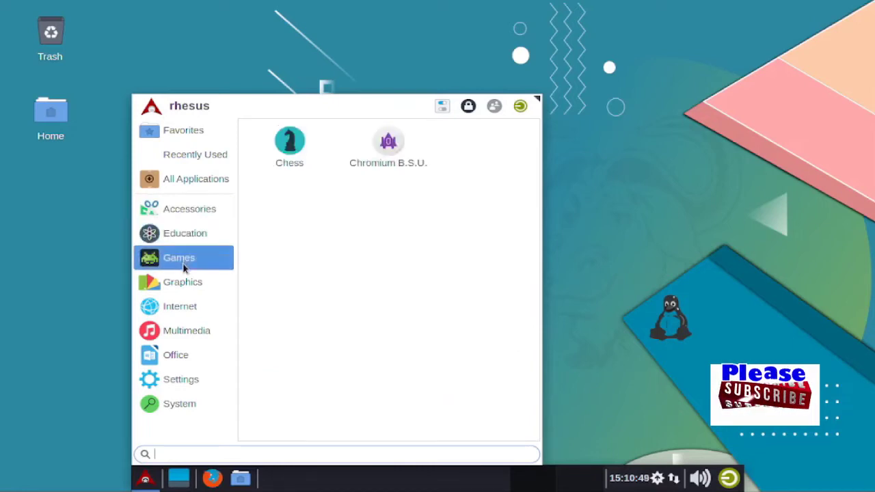
{"action": "left_click", "coordinate": [184, 285]}
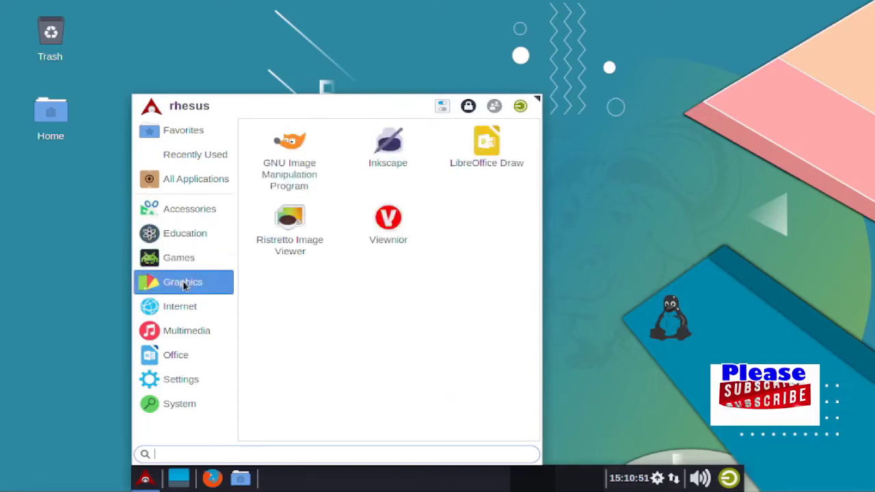
{"action": "left_click", "coordinate": [180, 306]}
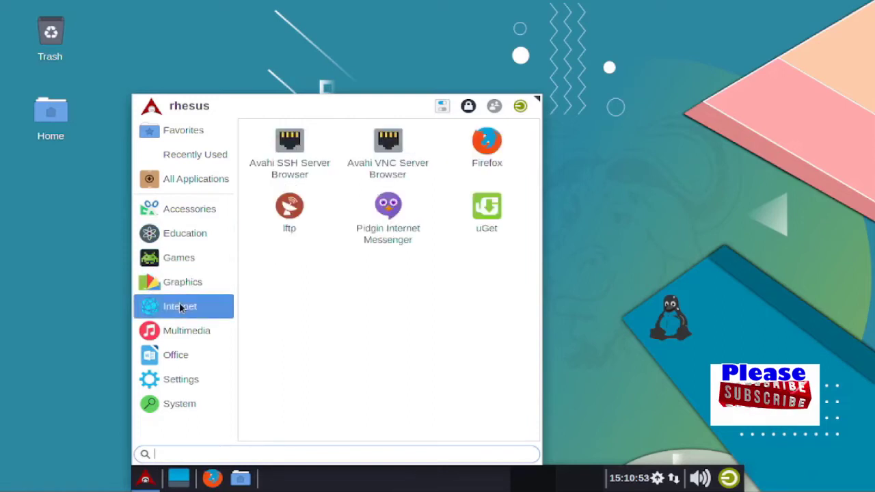
{"action": "left_click", "coordinate": [183, 333]}
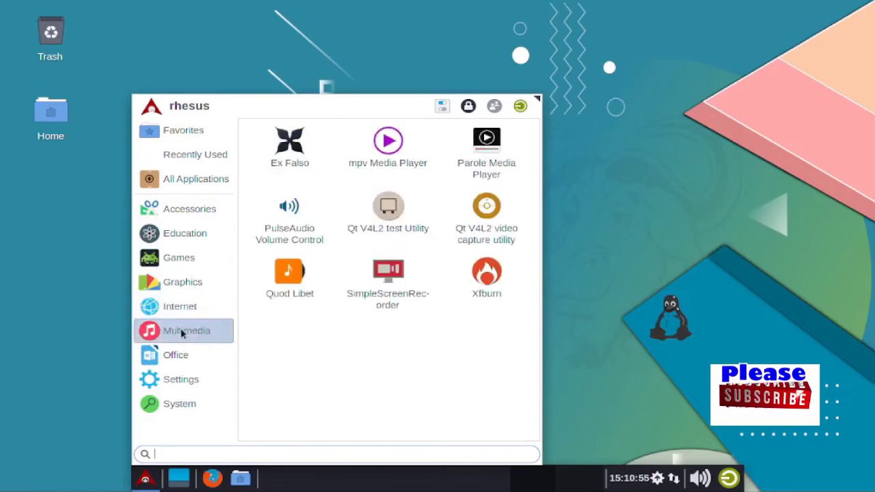
{"action": "left_click", "coordinate": [189, 356]}
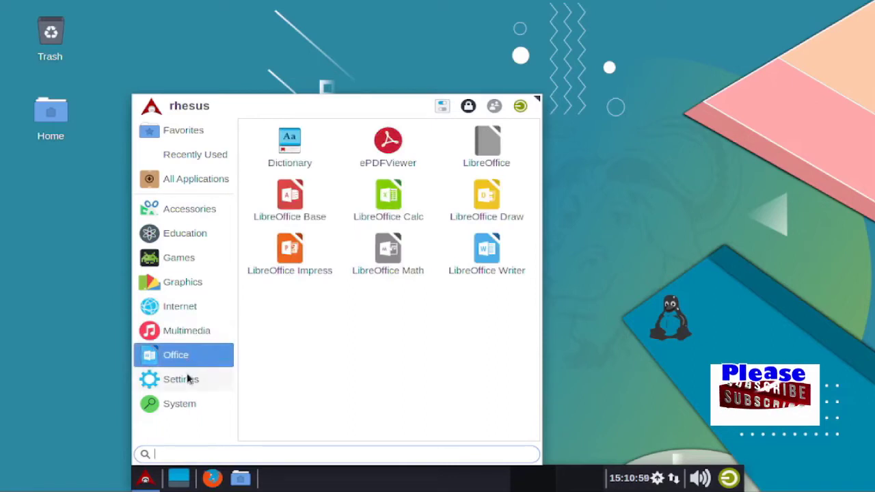
{"action": "left_click", "coordinate": [189, 381]}
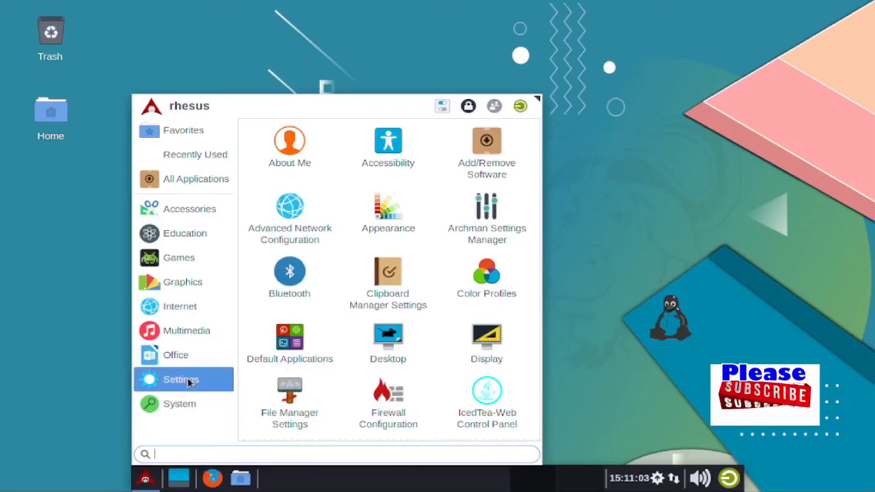
{"action": "left_click", "coordinate": [185, 411]}
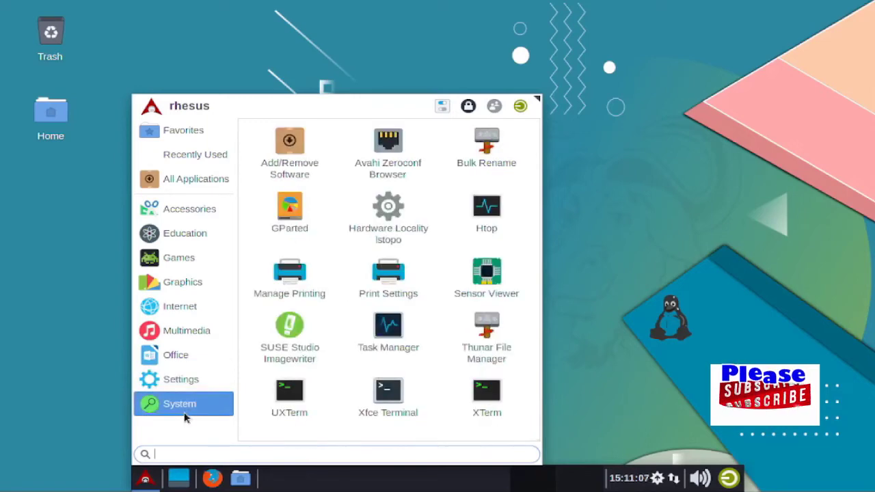
{"action": "left_click", "coordinate": [90, 363]}
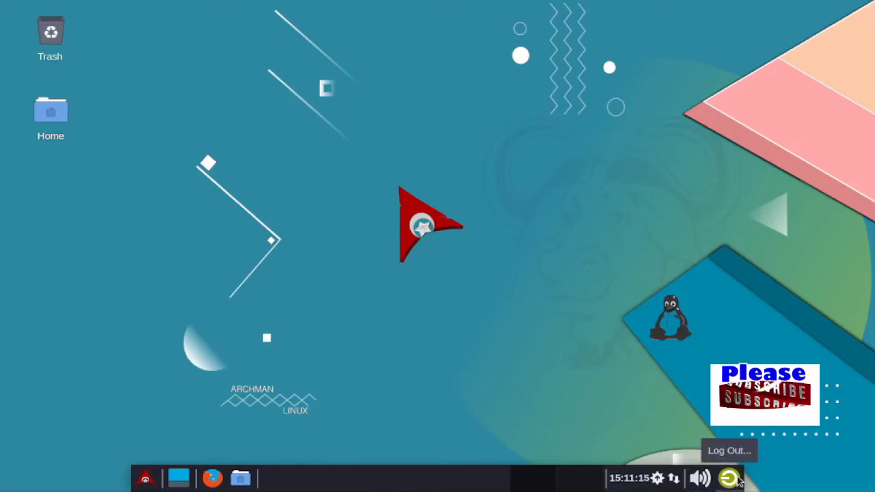
{"action": "right_click", "coordinate": [224, 26]}
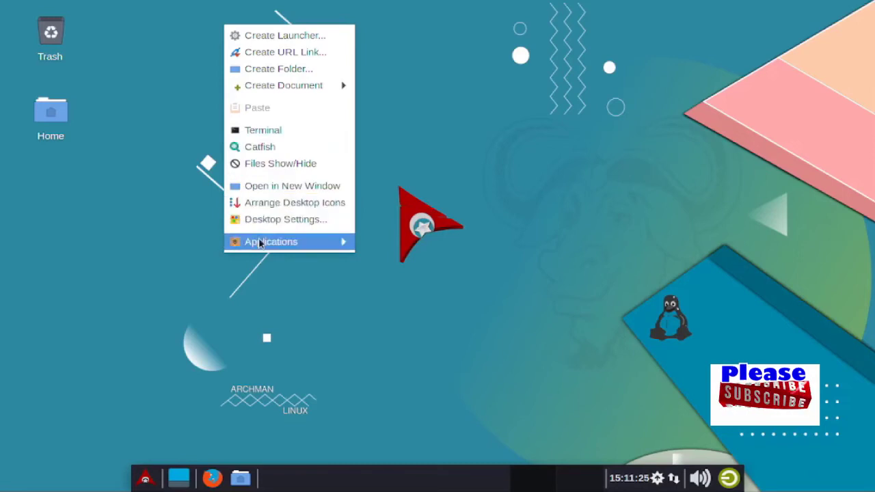
{"action": "mouse_move", "coordinate": [261, 244]}
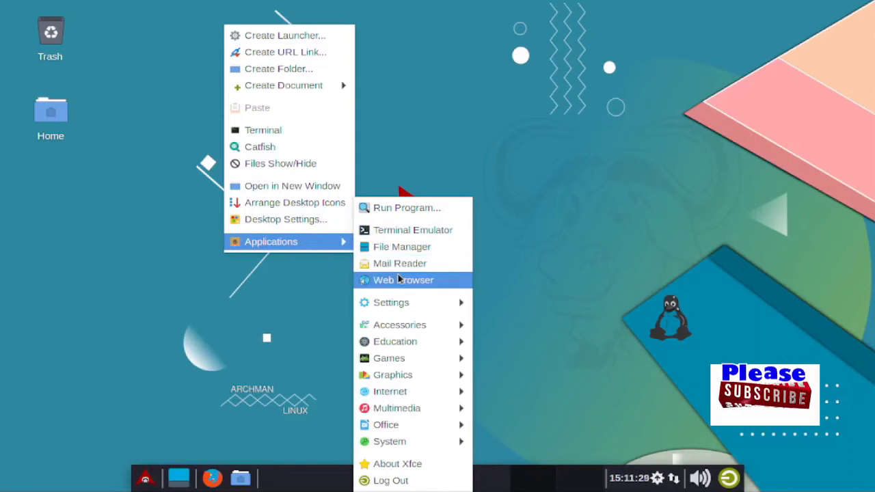
{"action": "mouse_move", "coordinate": [390, 306]}
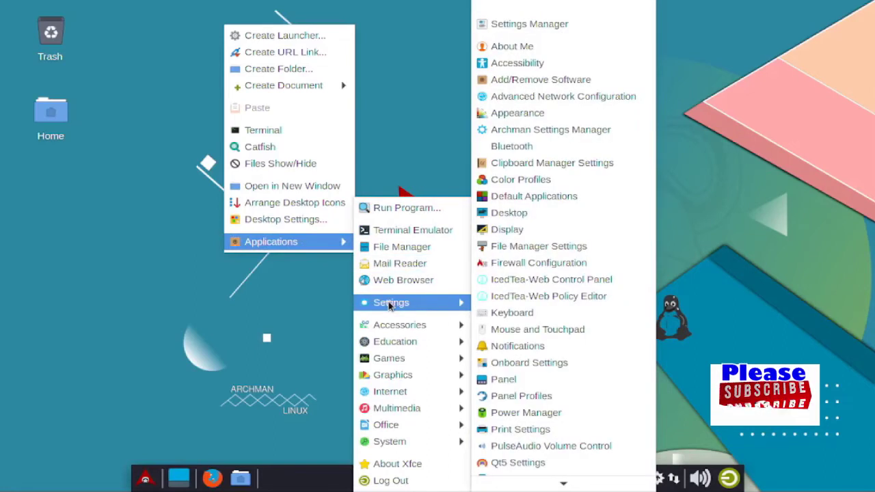
{"action": "mouse_move", "coordinate": [393, 327]}
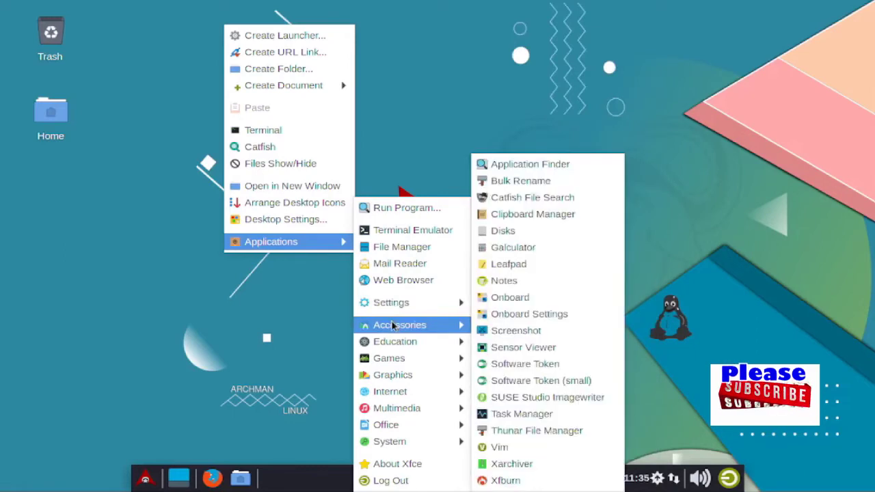
{"action": "mouse_move", "coordinate": [394, 344]}
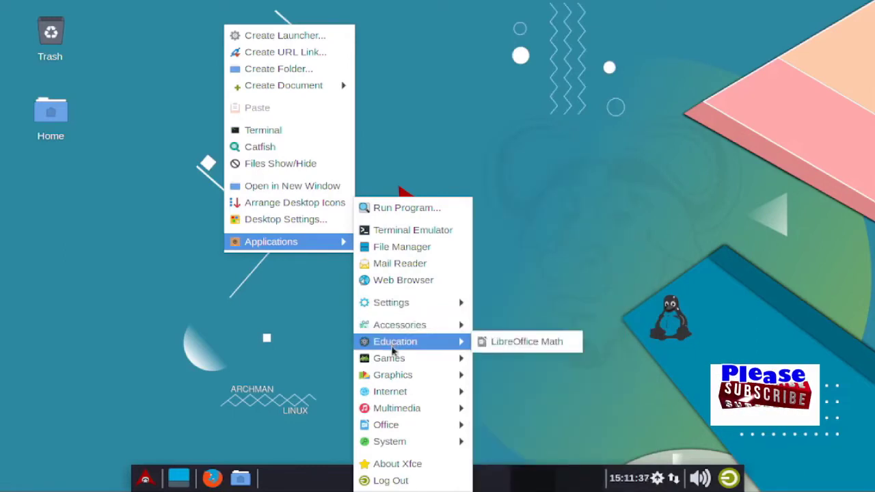
{"action": "mouse_move", "coordinate": [393, 359]}
{"action": "mouse_move", "coordinate": [393, 383]}
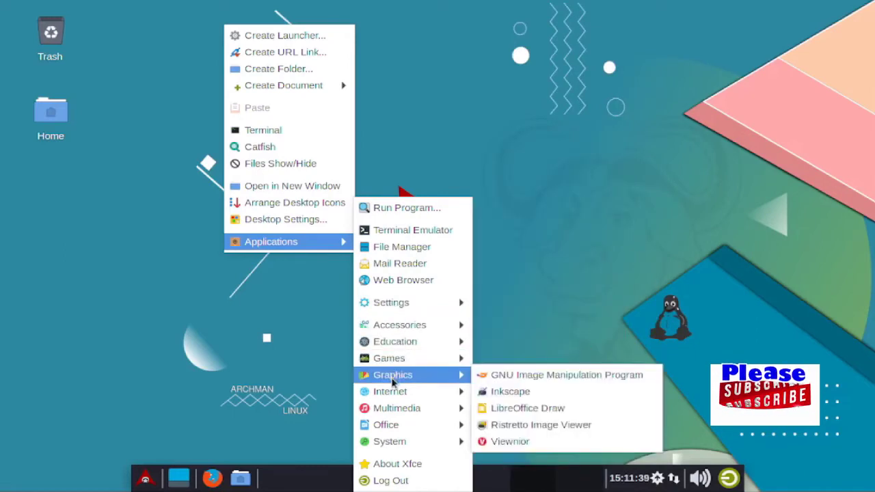
{"action": "mouse_move", "coordinate": [394, 411]}
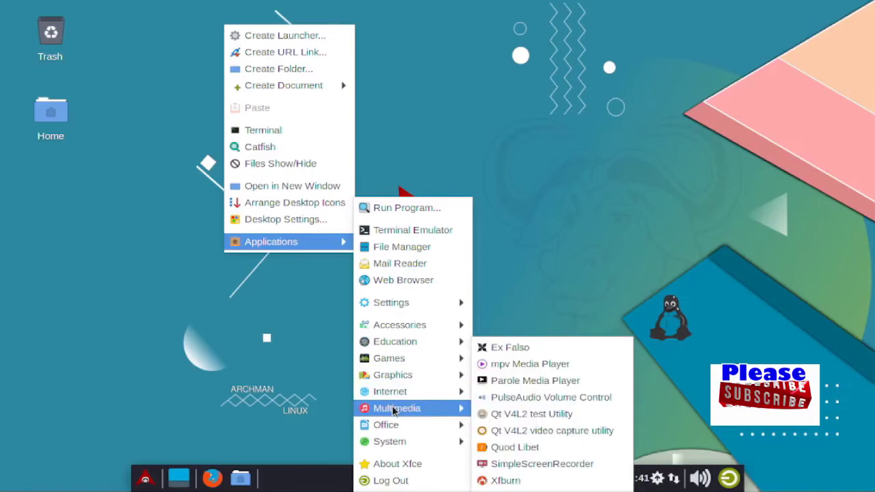
{"action": "mouse_move", "coordinate": [393, 429]}
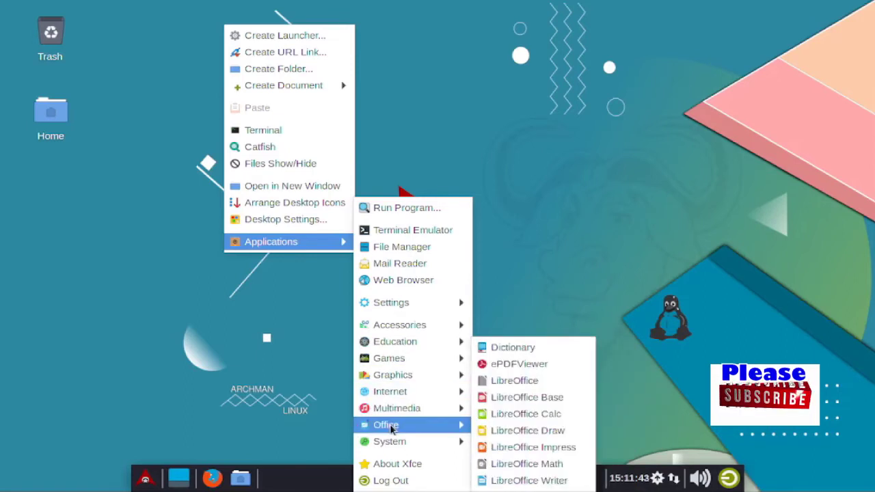
{"action": "mouse_move", "coordinate": [388, 449]}
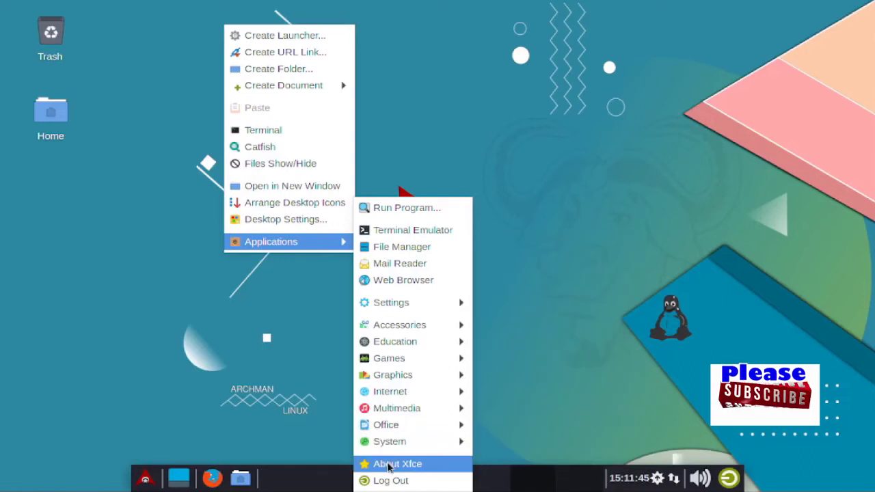
{"action": "left_click", "coordinate": [300, 424]}
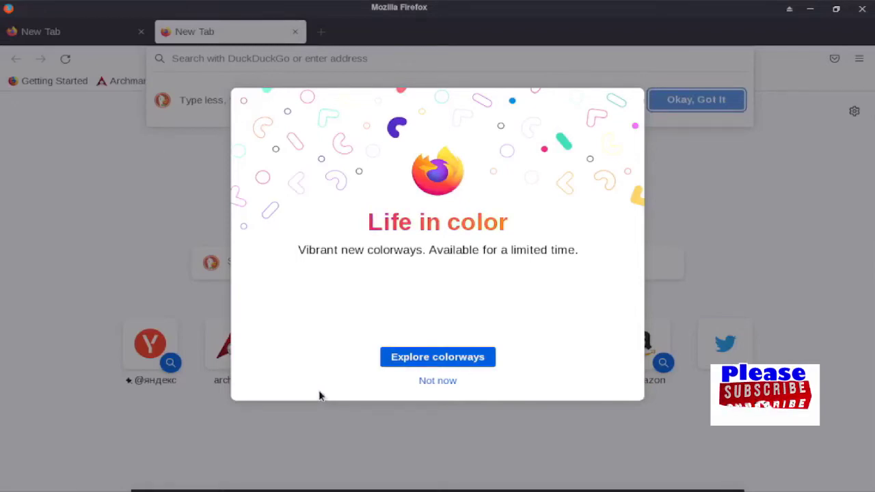
Dismiss Firefox's welcome popups and open youtube.com from the address bar suggestions
{"action": "left_click", "coordinate": [435, 387]}
{"action": "left_click", "coordinate": [435, 387]}
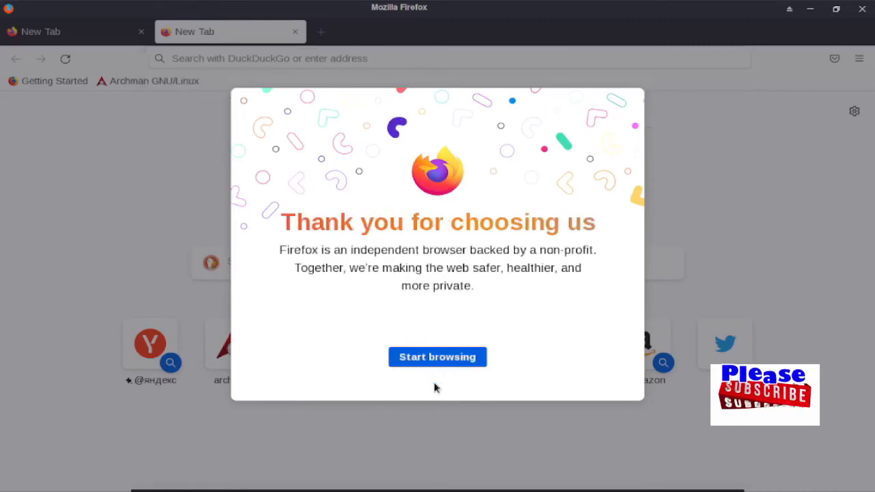
{"action": "left_click", "coordinate": [451, 357]}
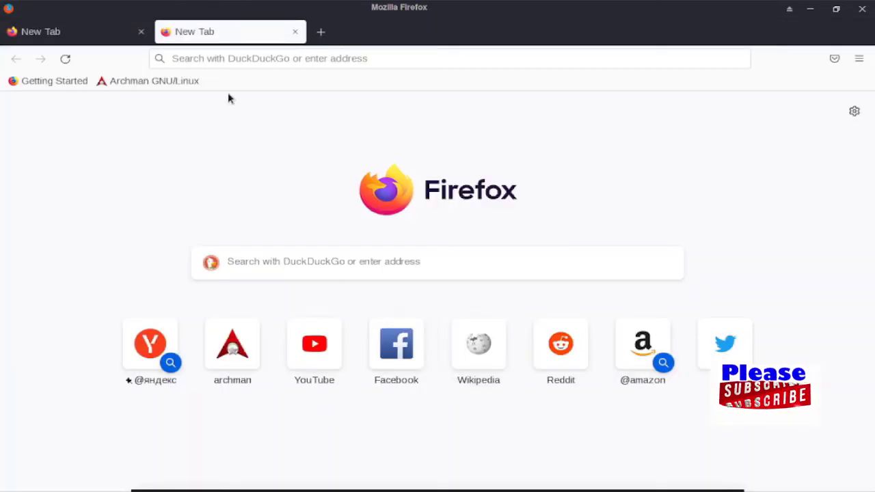
{"action": "left_click", "coordinate": [234, 59]}
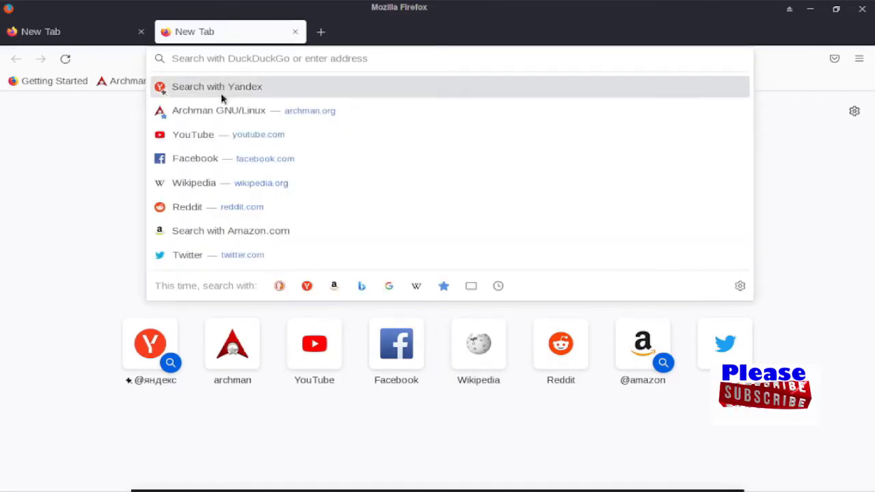
{"action": "left_click", "coordinate": [219, 140]}
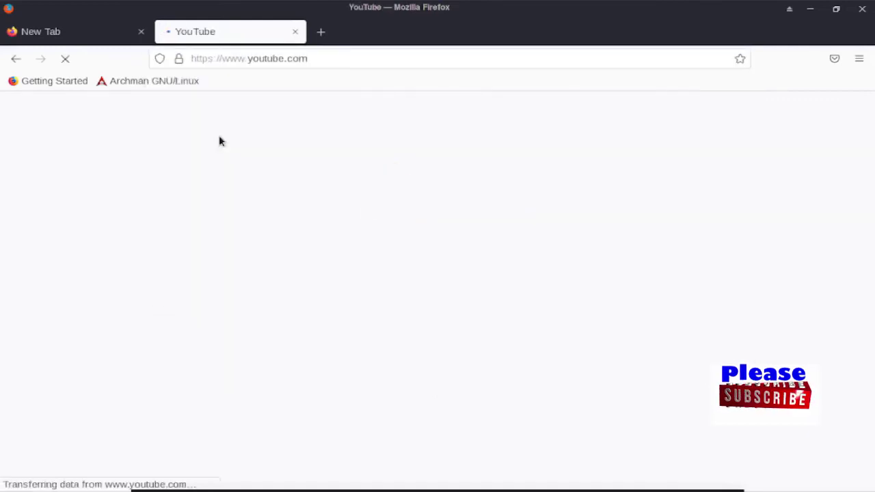